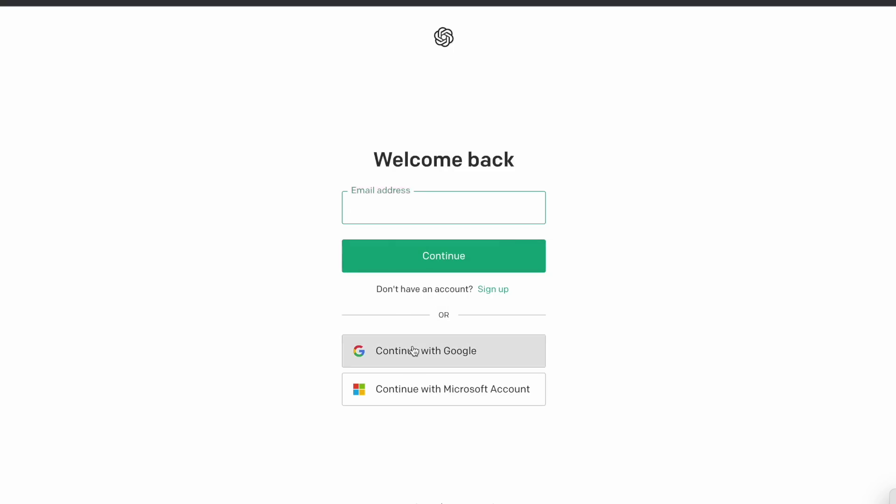
Sign in to ChatGPT with Google and send the request for an exciting Dunkin Donut ad script for young dessert lovers
left_click(413, 350)
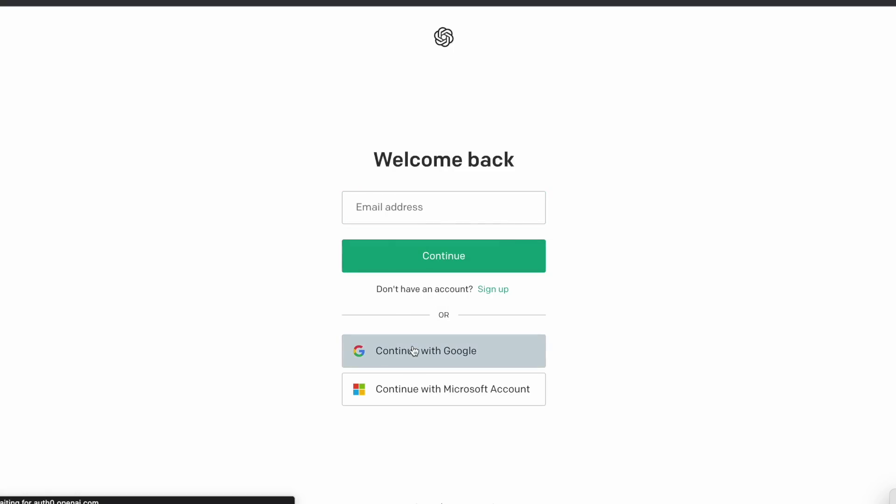
left_click(462, 232)
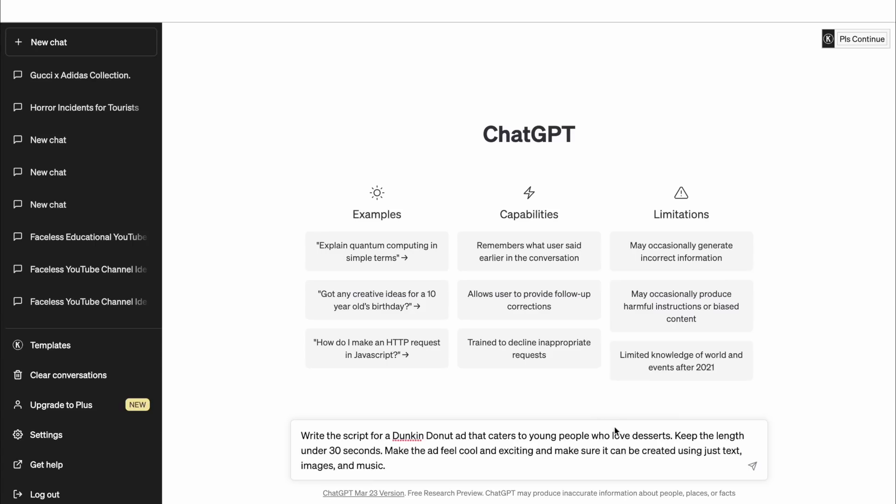
left_click(753, 466)
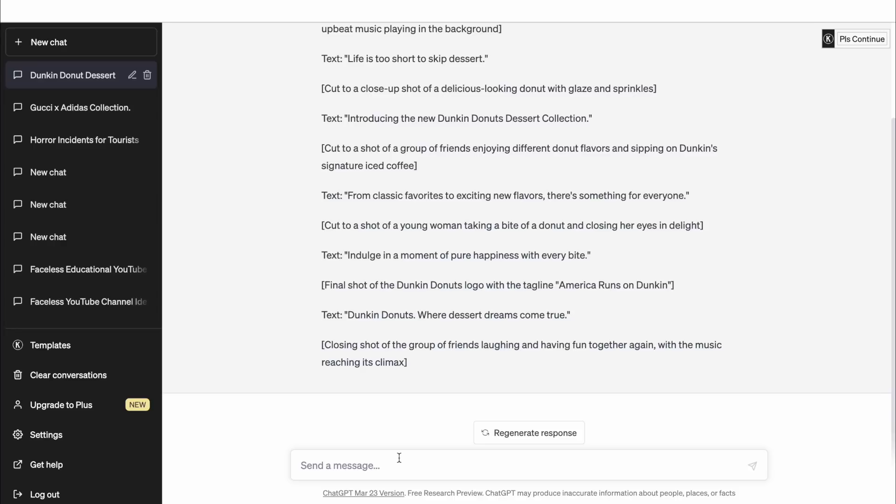
Ask ChatGPT for a crisper script showing only donuts, with no people and minimal text
type("Make it shorter and more crisp, remove shots of people, only keep images and B-roll of donuts,")
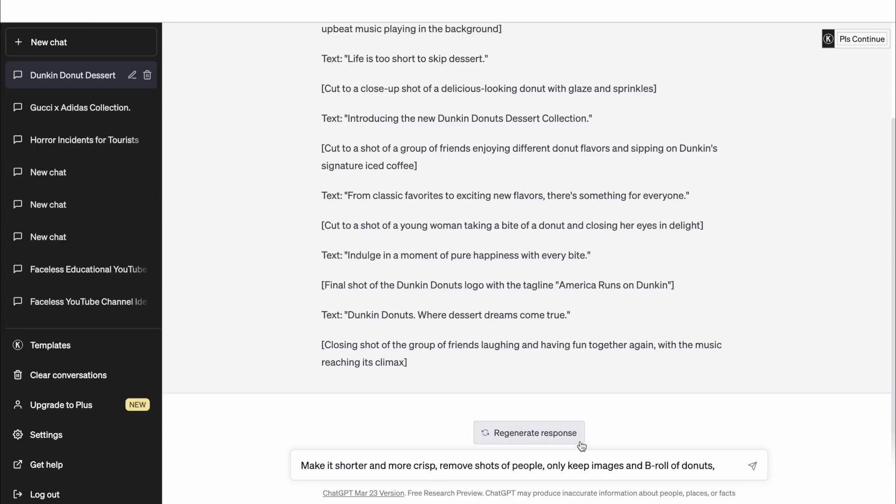
type("and keep the text ")
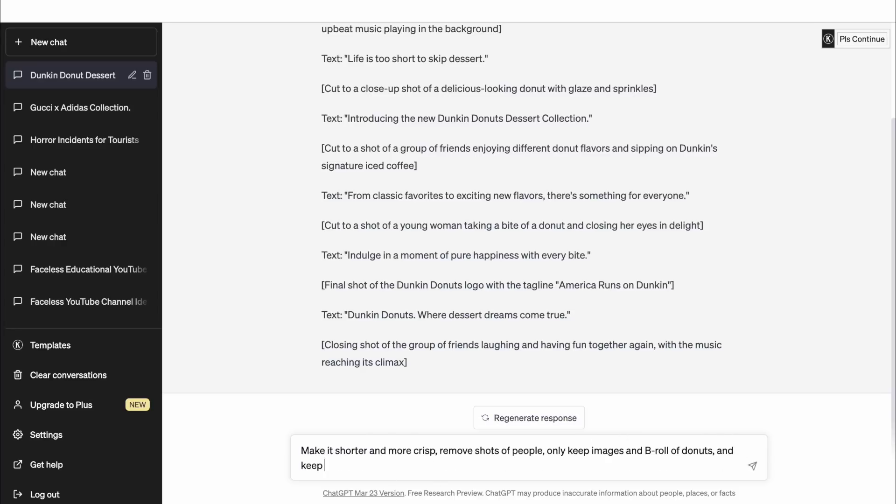
type("minimal")
key("Return")
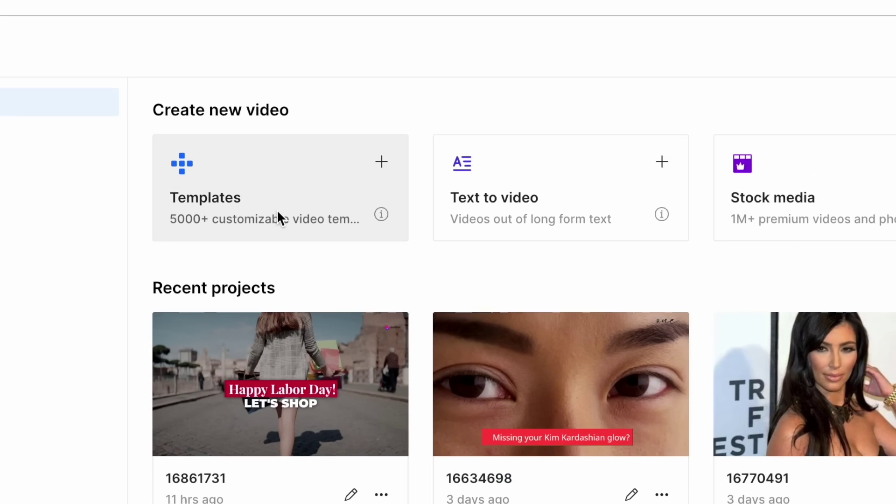
Search the InVideo template gallery for food ad templates
left_click(377, 182)
scroll(616, 206, "down", 15)
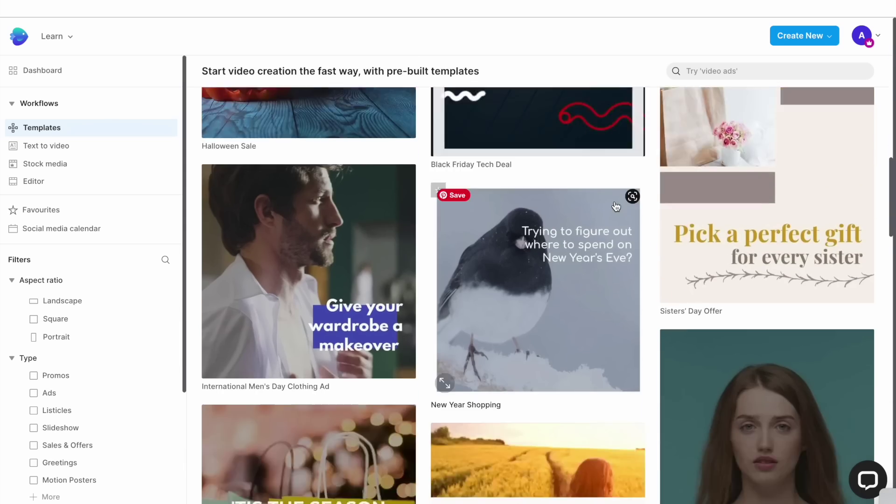
scroll(616, 207, "down", 10)
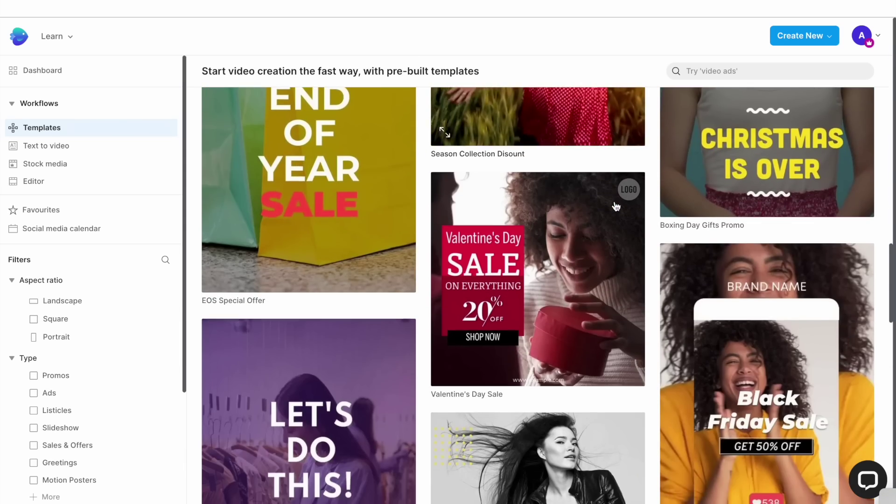
left_click(750, 72)
type("food")
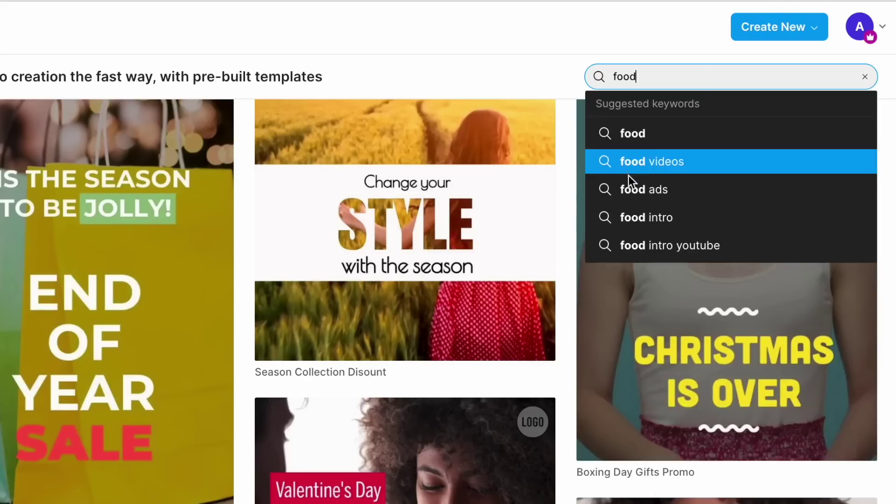
left_click(637, 190)
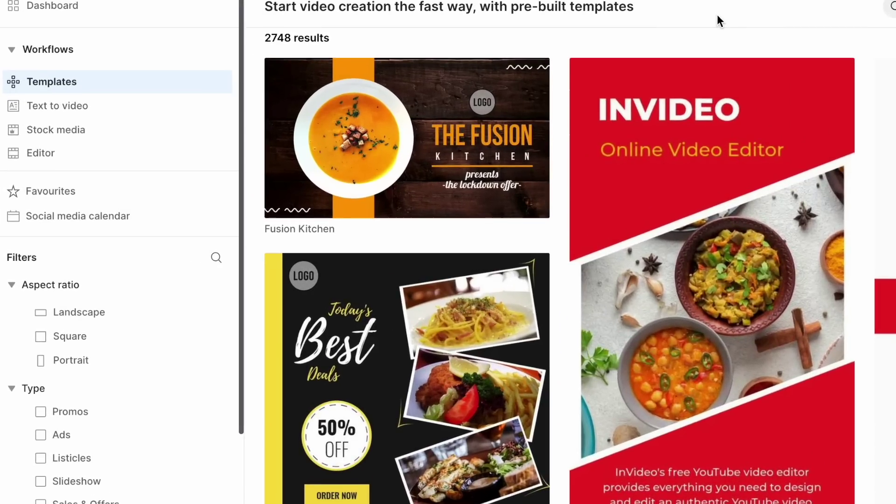
Filter results to Landscape, Ads and Food & Beverage, then preview the Devour Chocolate template
scroll(43, 100, "down", 5)
left_click(42, 103)
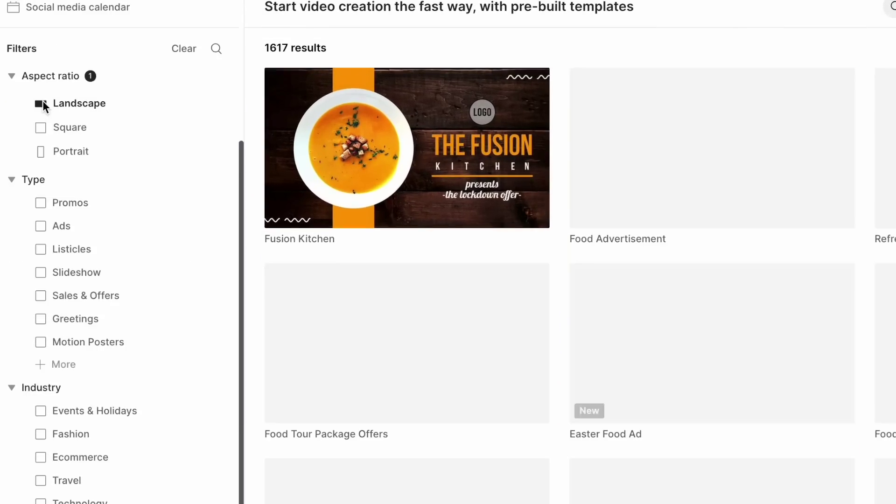
left_click(41, 226)
scroll(46, 471, "down", 2)
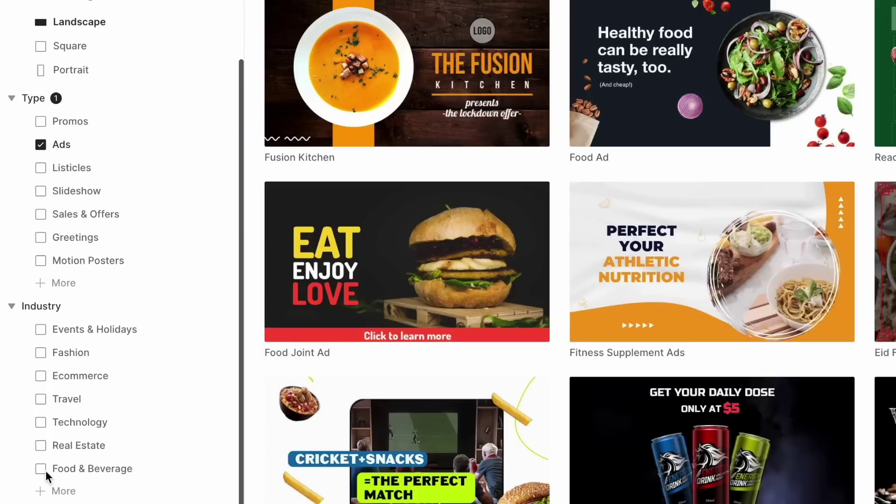
left_click(43, 469)
scroll(445, 333, "down", 3)
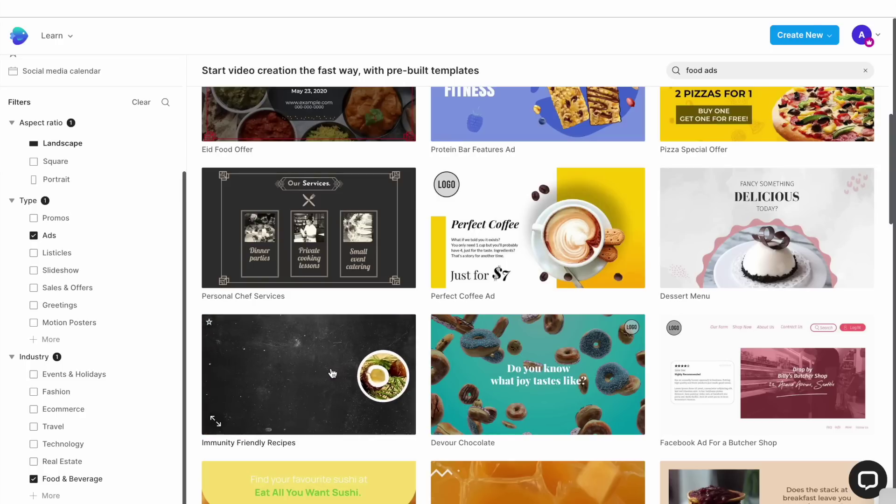
scroll(332, 373, "down", 2)
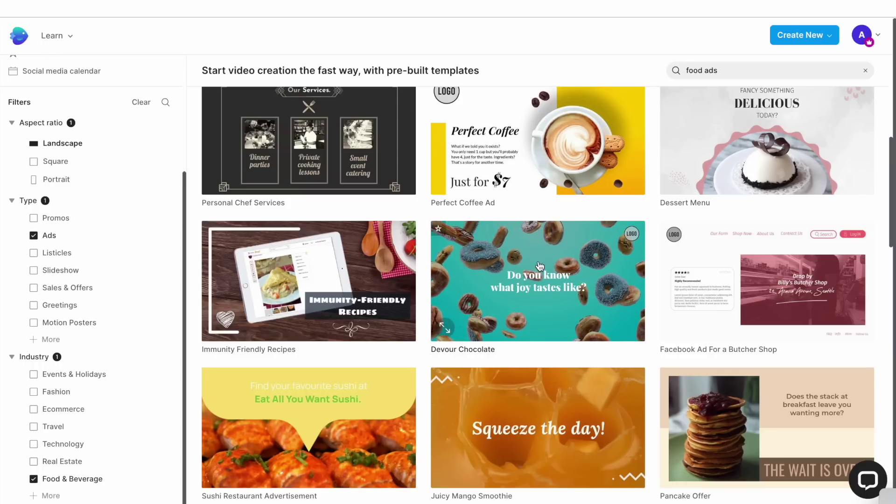
scroll(513, 261, "down", 1)
left_click(496, 256)
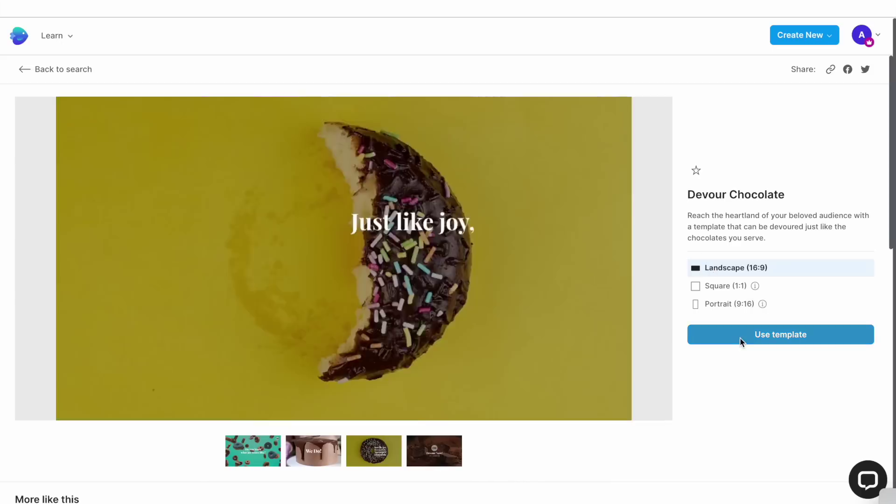
Start a project from Devour Chocolate and inspect its donut background video and Gas Pedal music
left_click(740, 338)
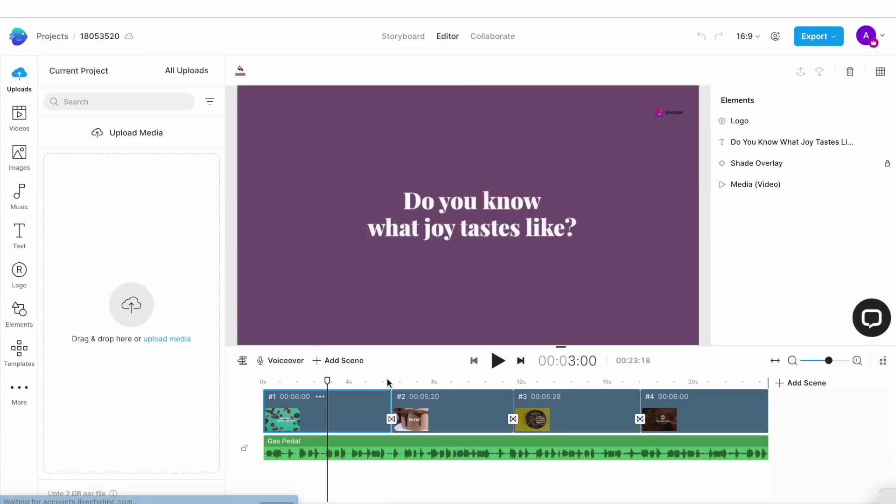
left_click(386, 380)
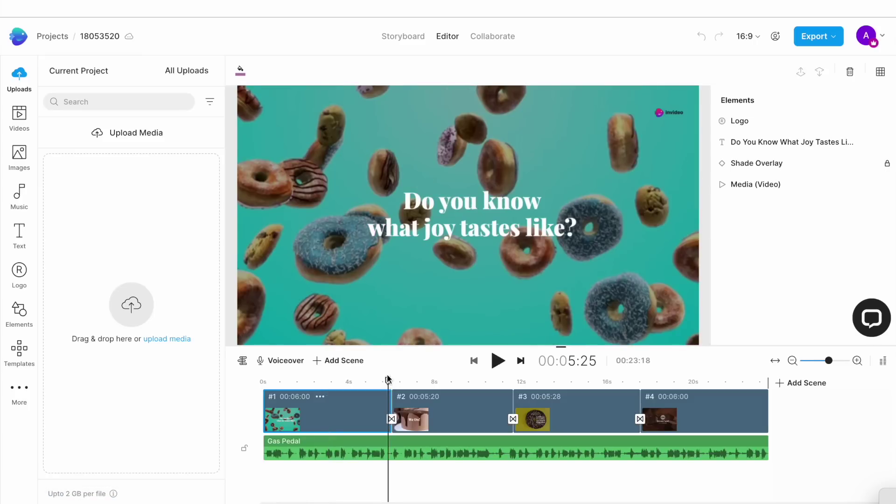
left_click(435, 209)
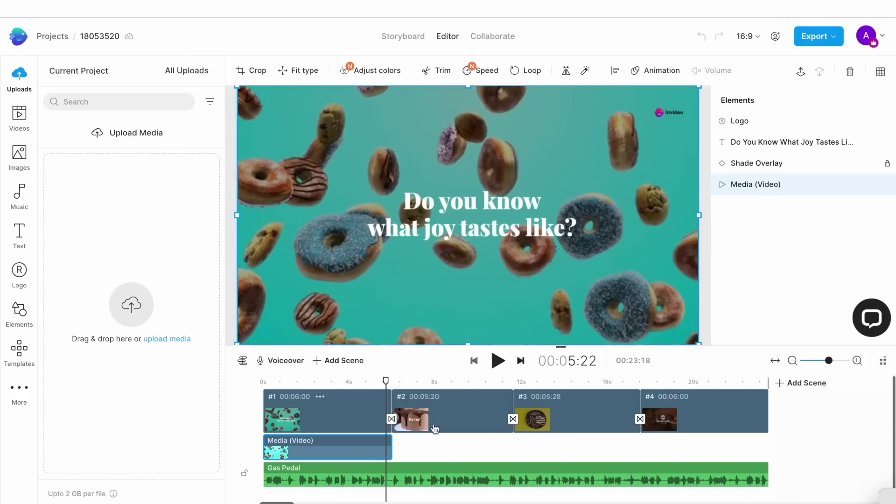
left_click(368, 485)
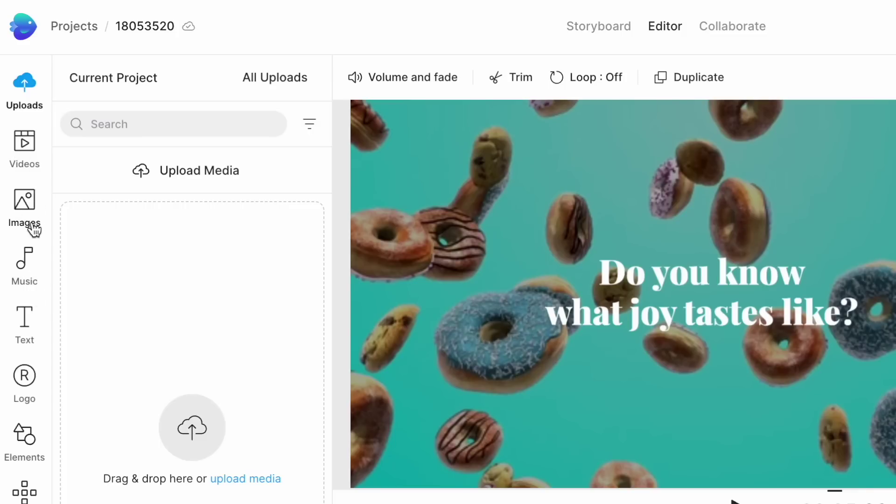
Browse the stock video, text and uploads panels, then select the new script's opening line in ChatGPT
left_click(23, 158)
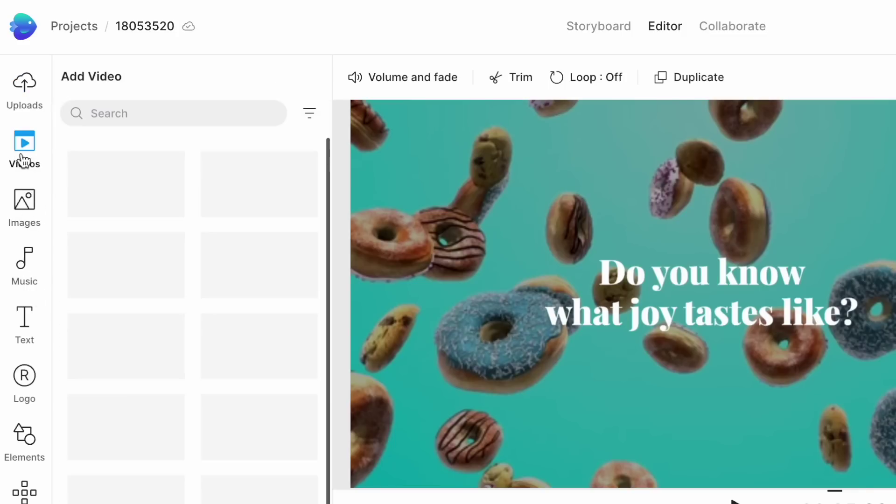
left_click(29, 333)
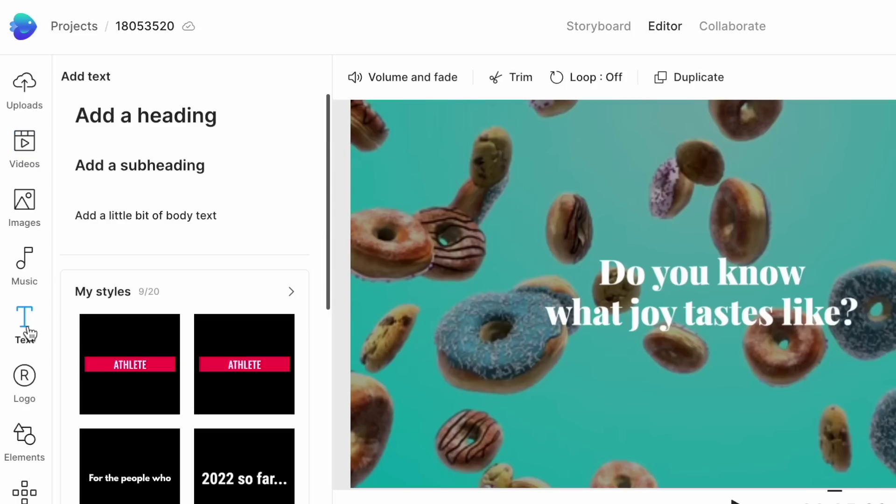
left_click(26, 91)
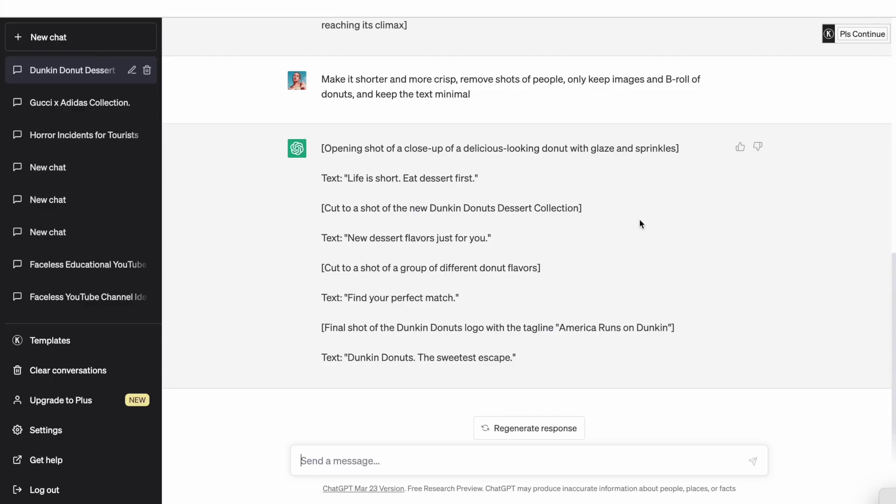
left_click_drag(347, 178, 475, 180)
key("ctrl+c")
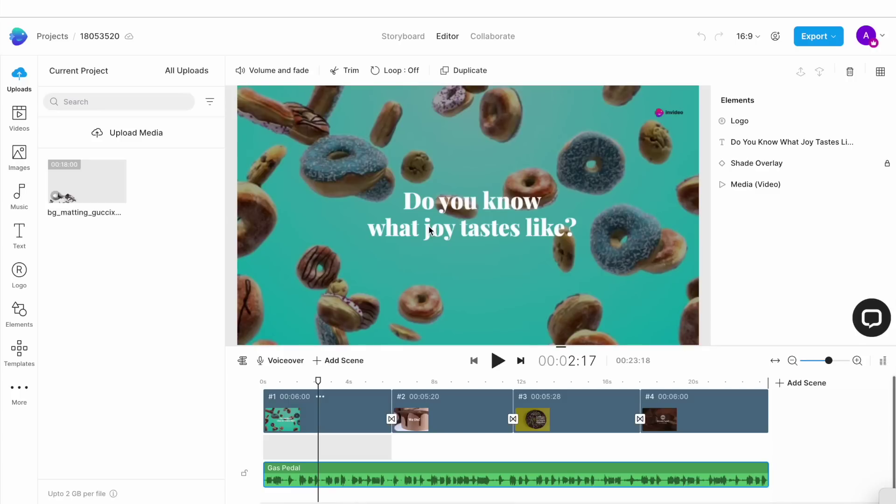
Replace the opening caption with 'Life is short. Eat dessert first.' split across two lines
left_click(429, 225)
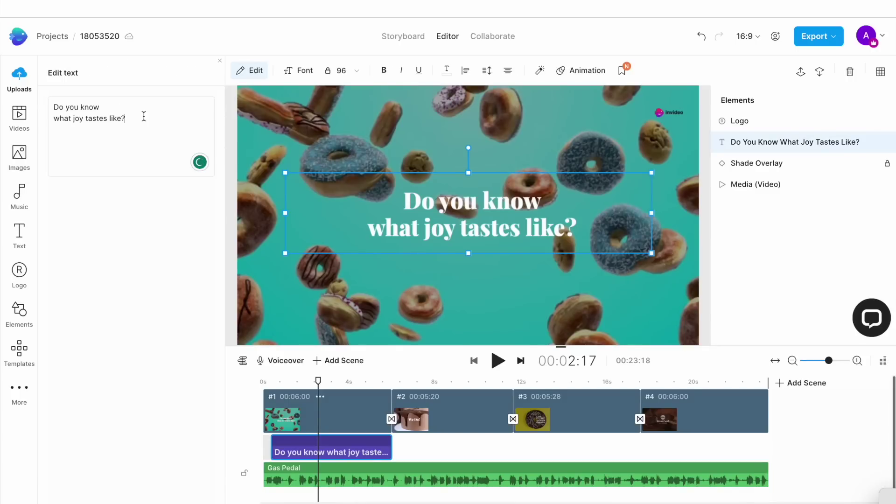
left_click_drag(143, 117, 33, 108)
key("ctrl+v")
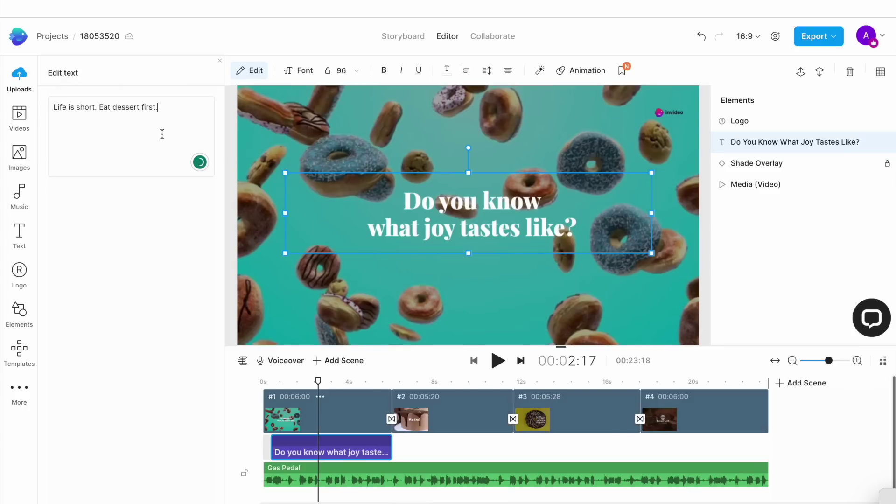
left_click(100, 107)
key("Return")
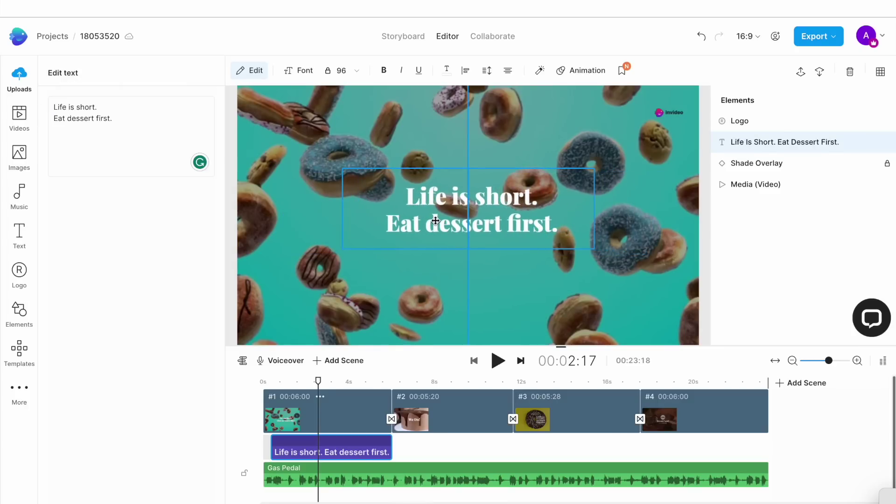
Keep the caption's original bold uppercase font and review its text fill and animation settings
left_click(435, 220)
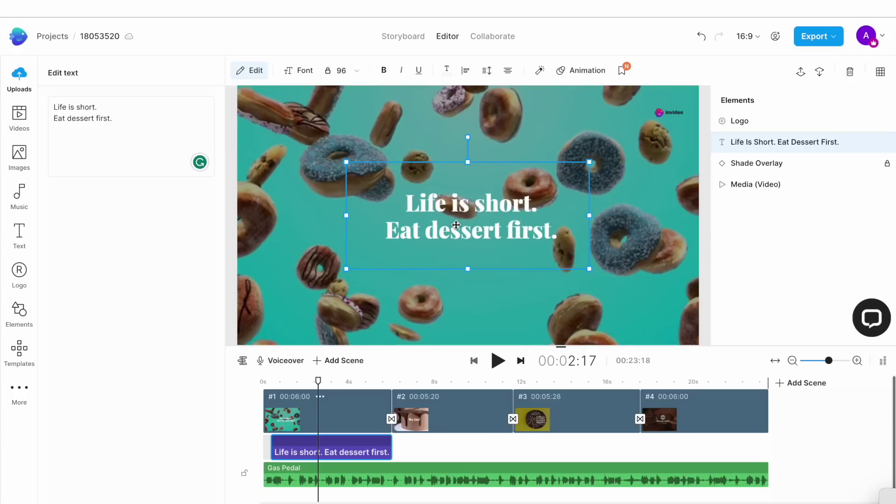
left_click(297, 72)
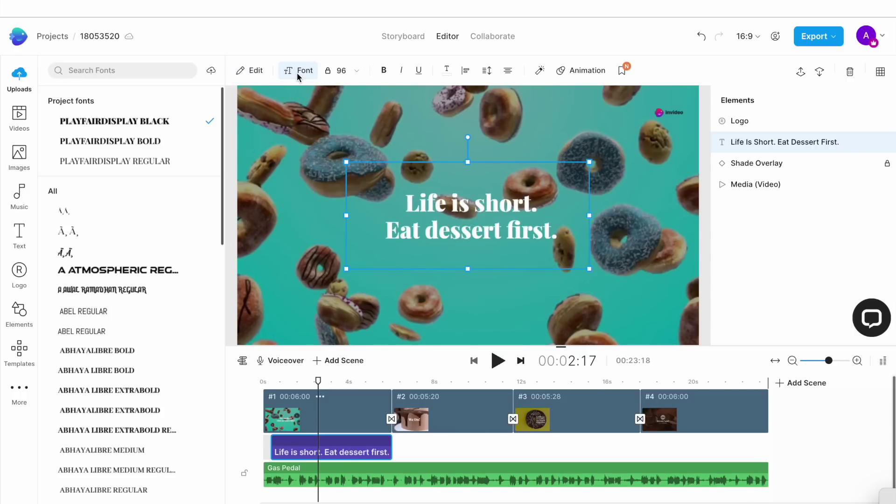
key("ctrl+z")
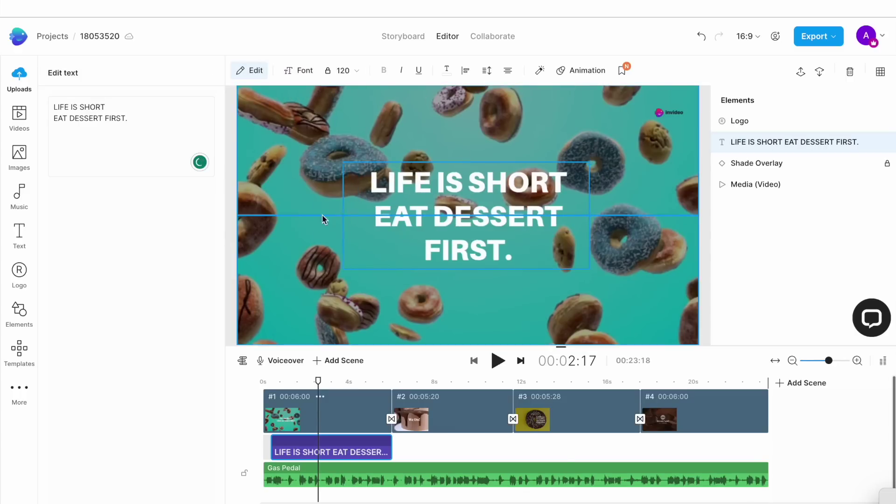
left_click(447, 70)
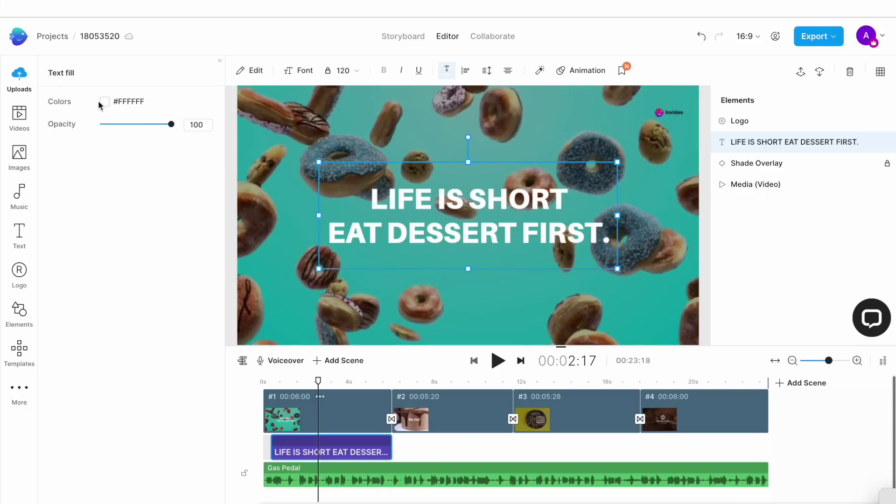
left_click(584, 71)
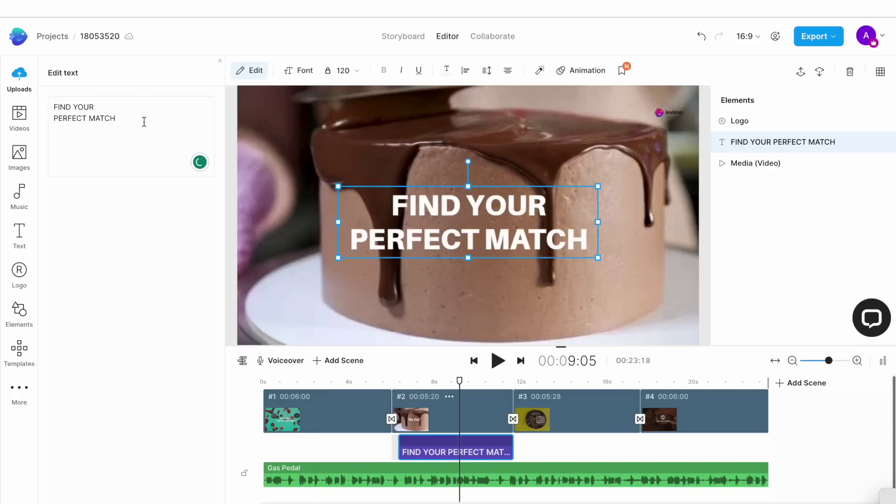
Review the titles in scenes 2 and 3 and scene 3's background video
left_click(491, 235)
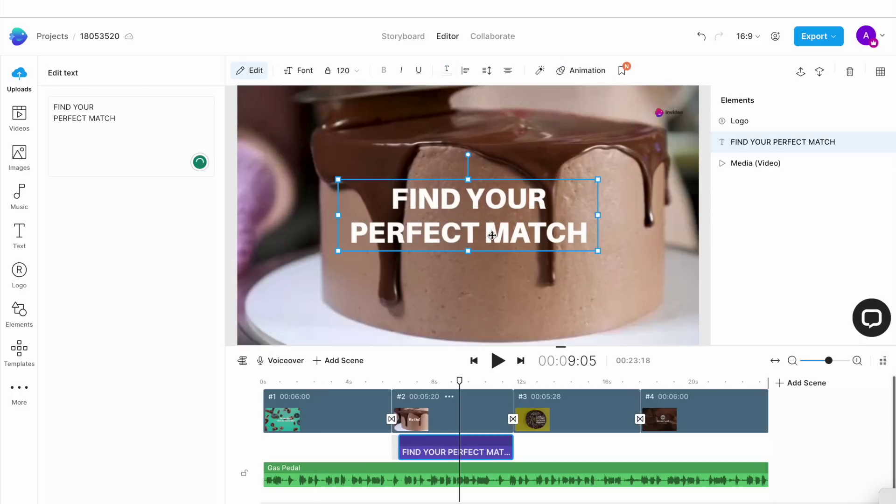
left_click(490, 216)
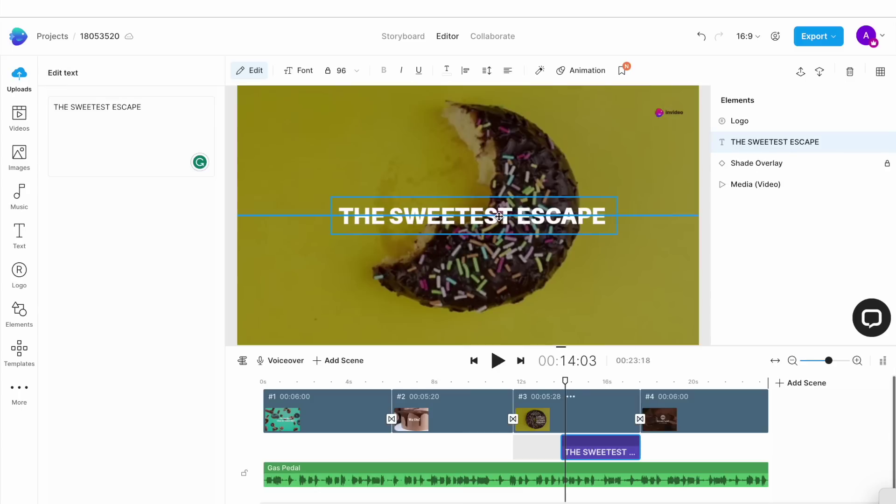
left_click(484, 255)
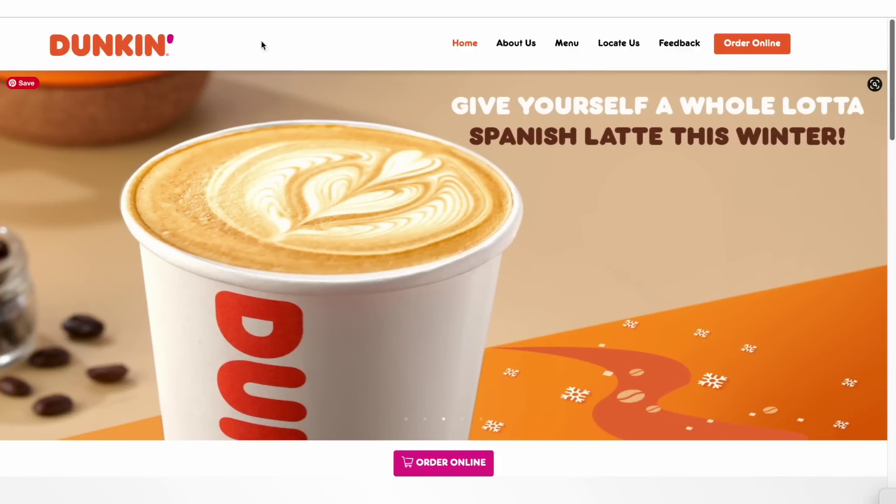
Save the image beside the Dunkin' logo on the website with Save Image As
right_click(143, 47)
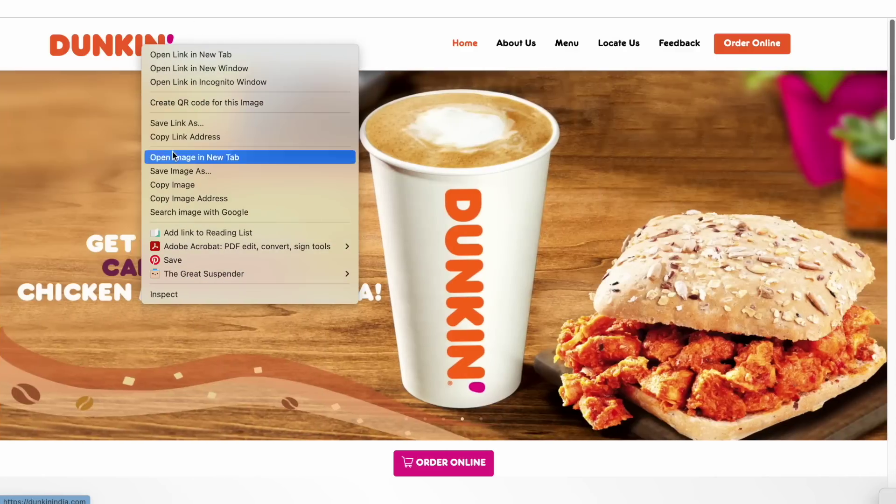
left_click(174, 171)
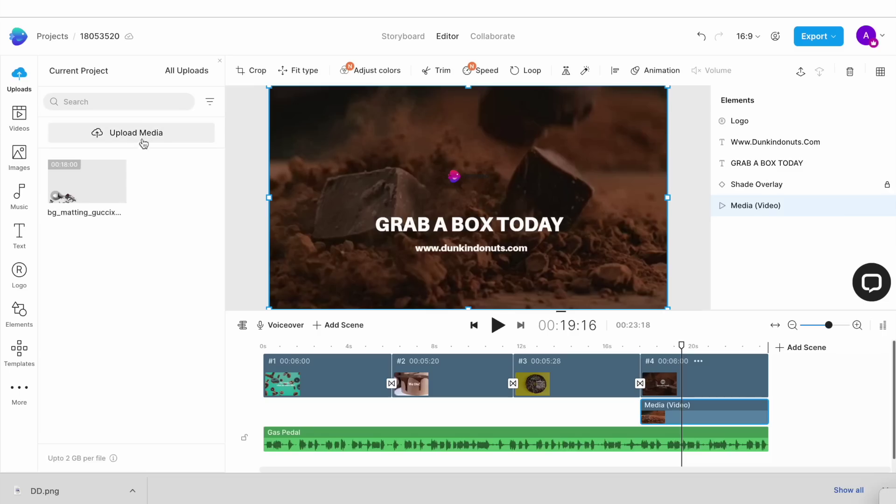
Upload the DD.png logo file into the project's media
left_click(143, 136)
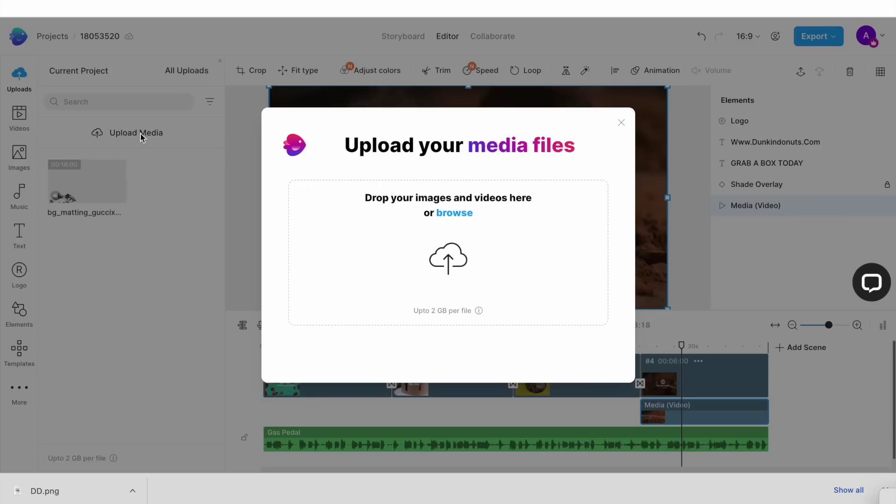
left_click(457, 260)
left_click(341, 168)
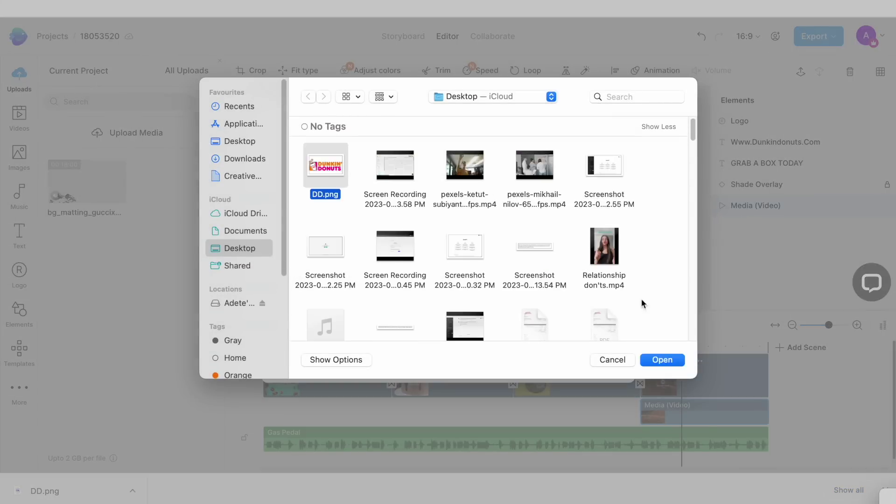
left_click(662, 359)
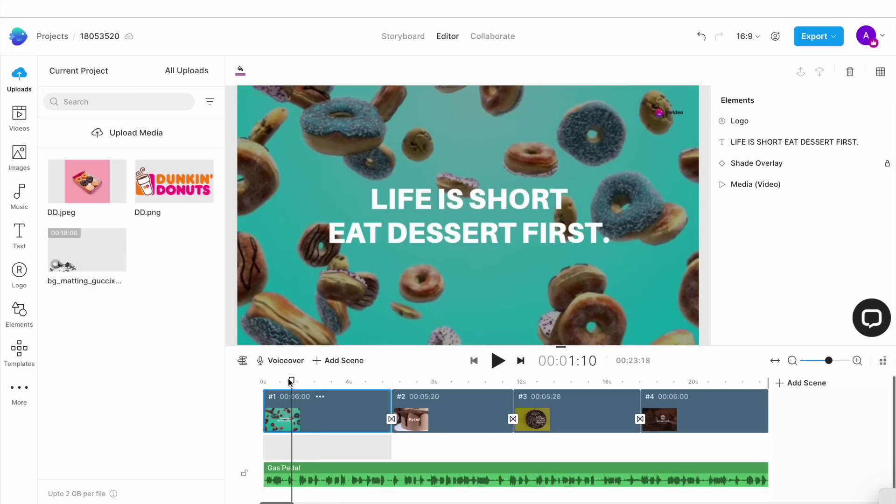
Replace scene 1's background video with a stock photo of assorted donuts on pink from a 'DONuts pink' search
left_click(289, 286)
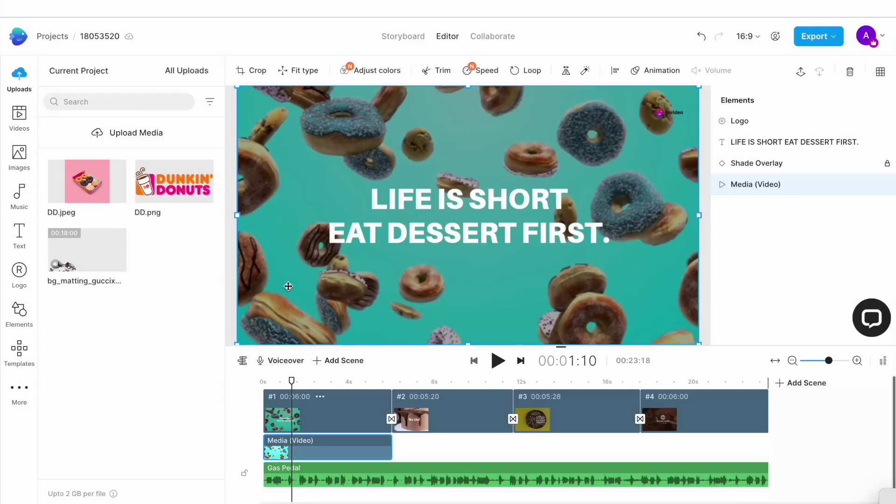
left_click(23, 158)
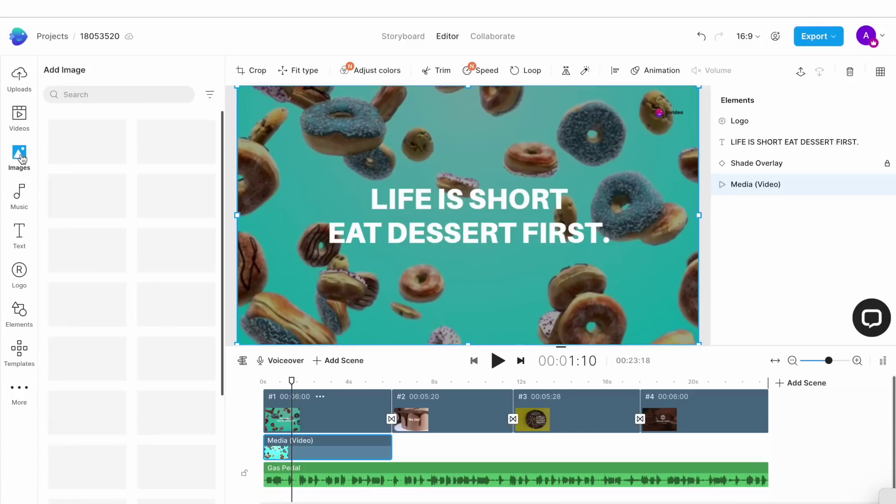
left_click(106, 96)
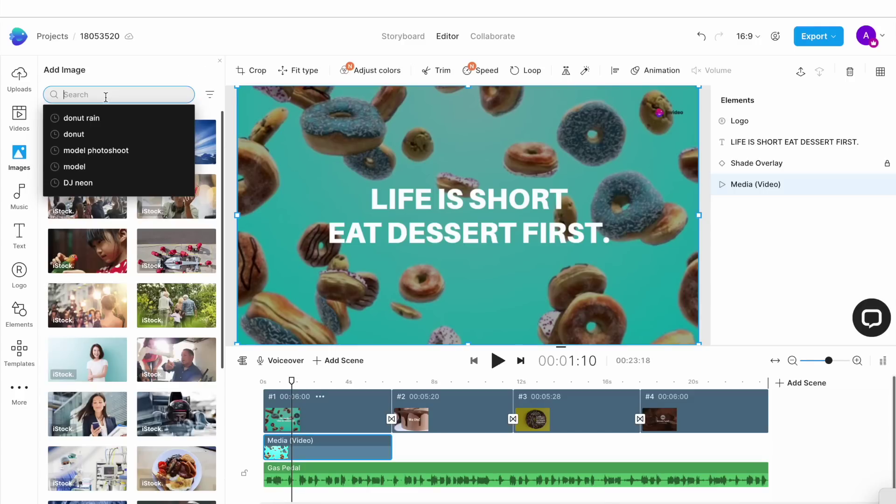
type("DON")
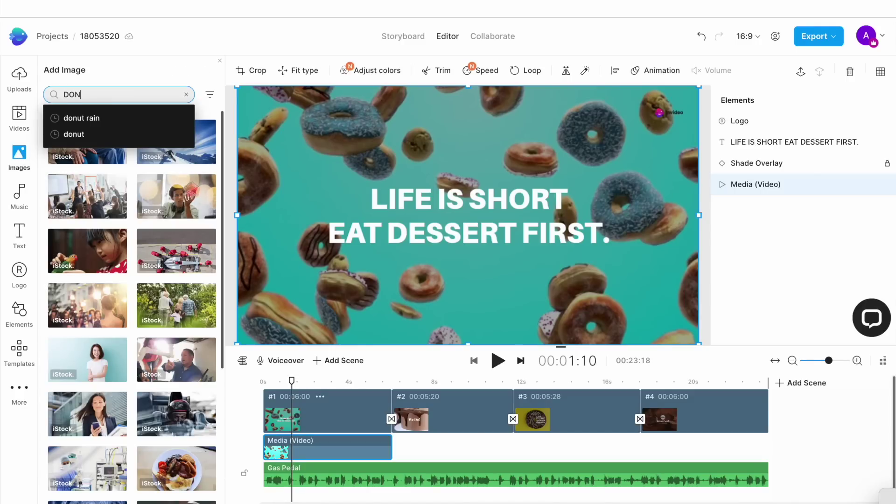
type("uts pink")
key("Return")
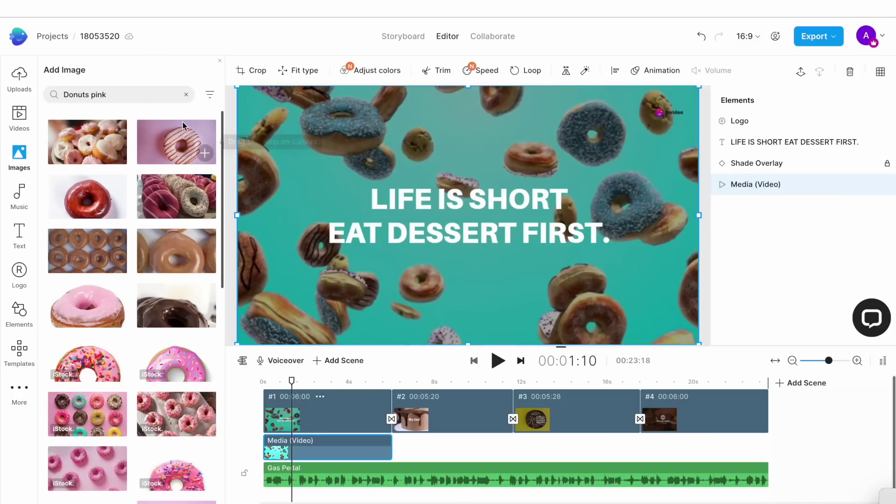
scroll(182, 125, "down", 1)
left_click_drag(87, 390, 246, 101)
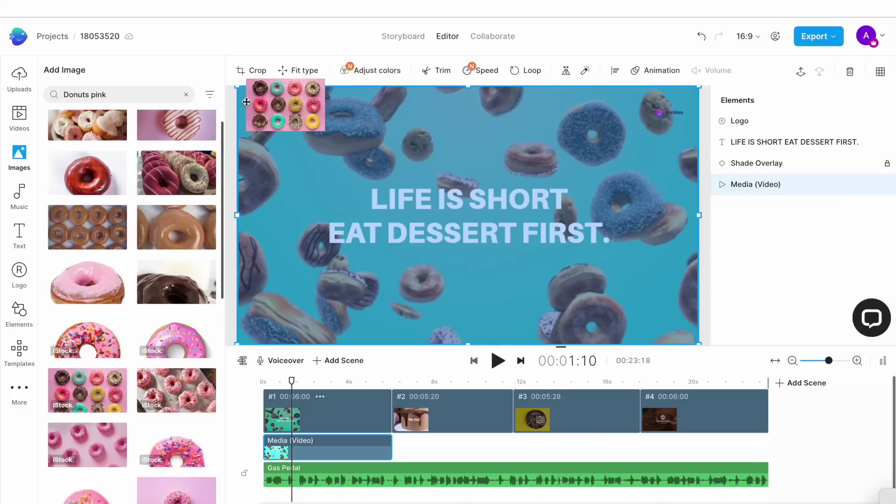
left_click_drag(246, 102, 247, 102)
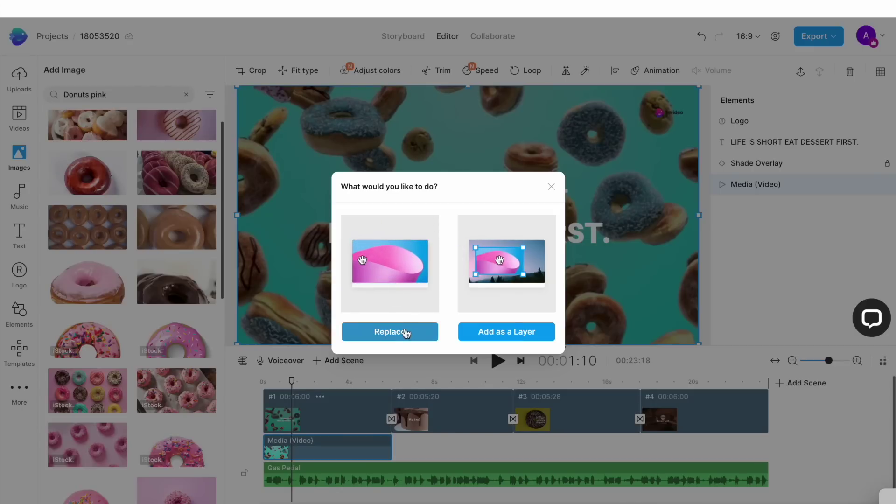
left_click(406, 332)
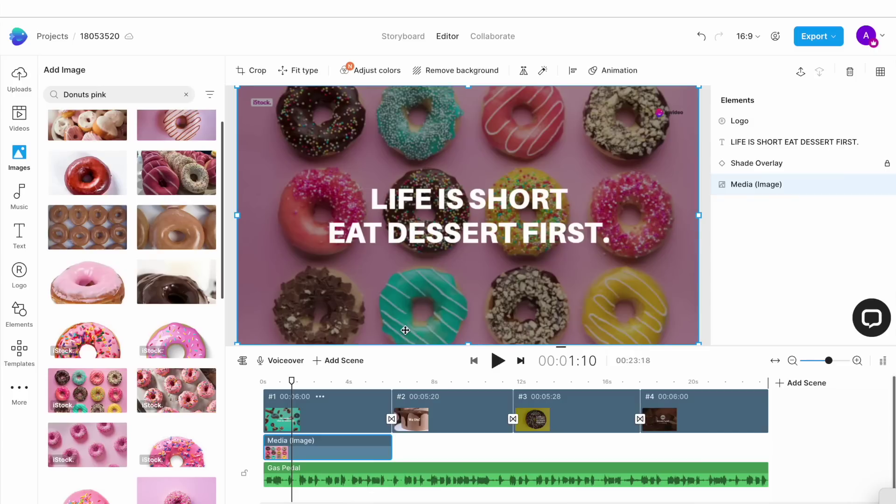
left_click(434, 390)
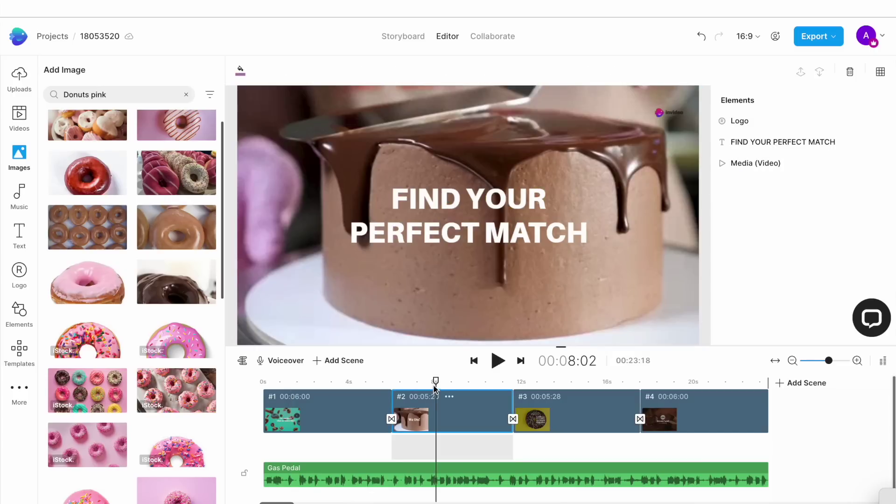
Replace scene 2's chocolate cake video with a stock clip of a donut beside coffee
left_click(20, 122)
left_click(109, 96)
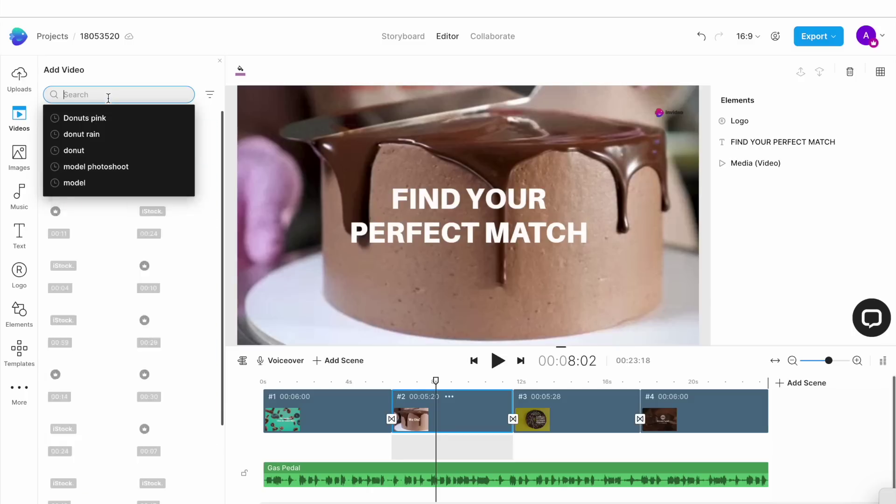
type("do")
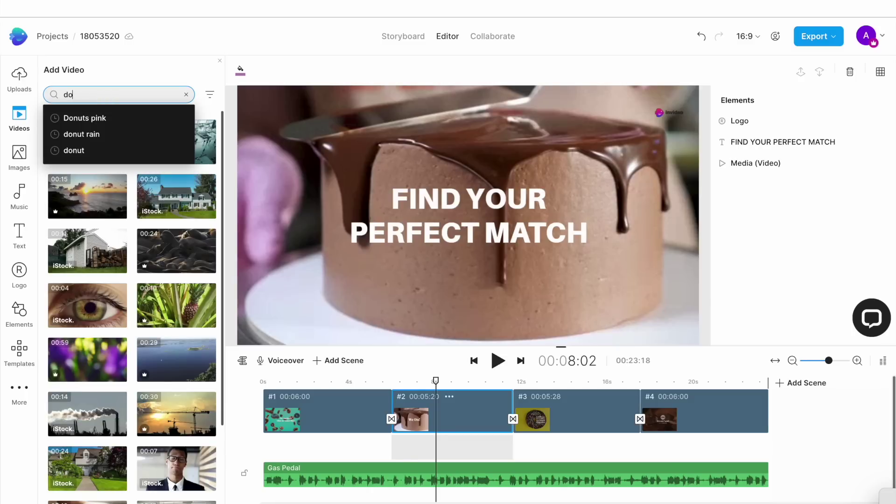
type("nuts fallin")
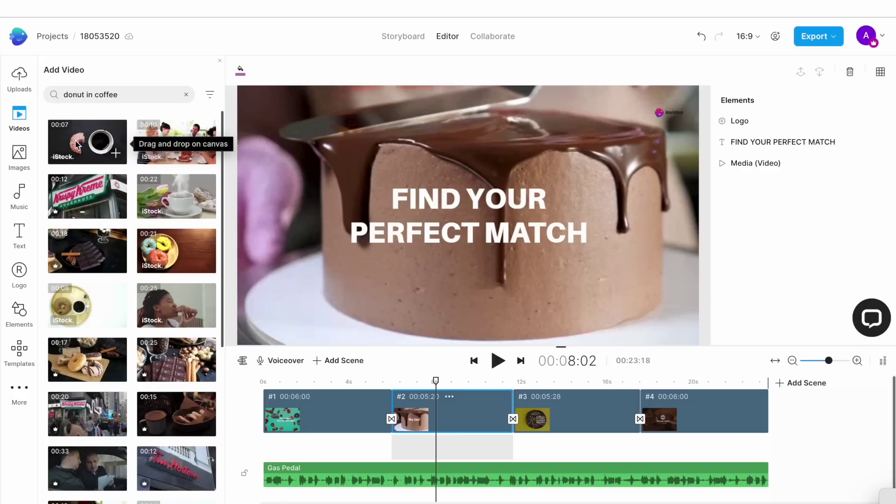
left_click_drag(76, 144, 270, 109)
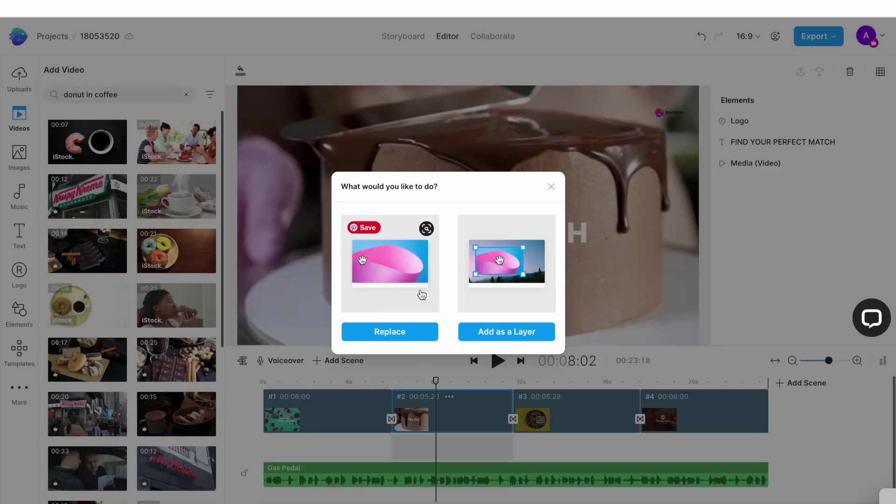
left_click(397, 333)
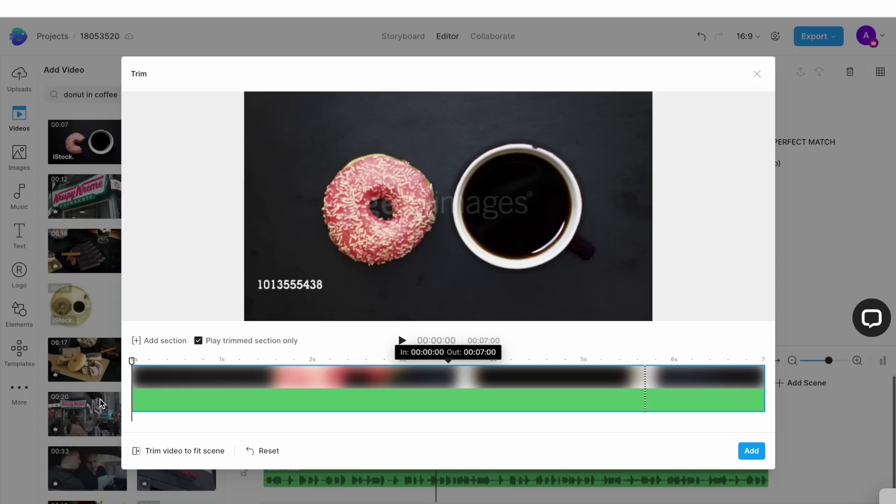
Trim the donut-and-coffee clip to fit scene 2, keeping a later section of the footage
left_click(159, 452)
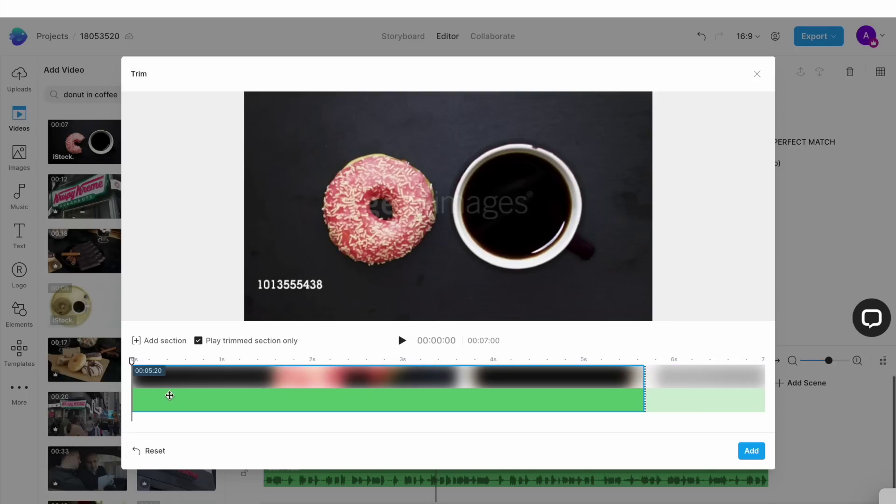
left_click_drag(172, 386, 234, 391)
left_click(752, 451)
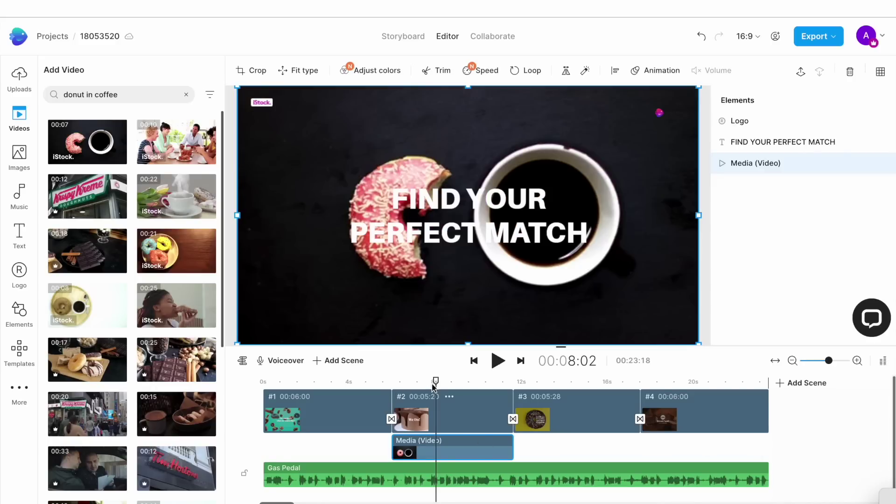
left_click_drag(436, 382, 525, 392)
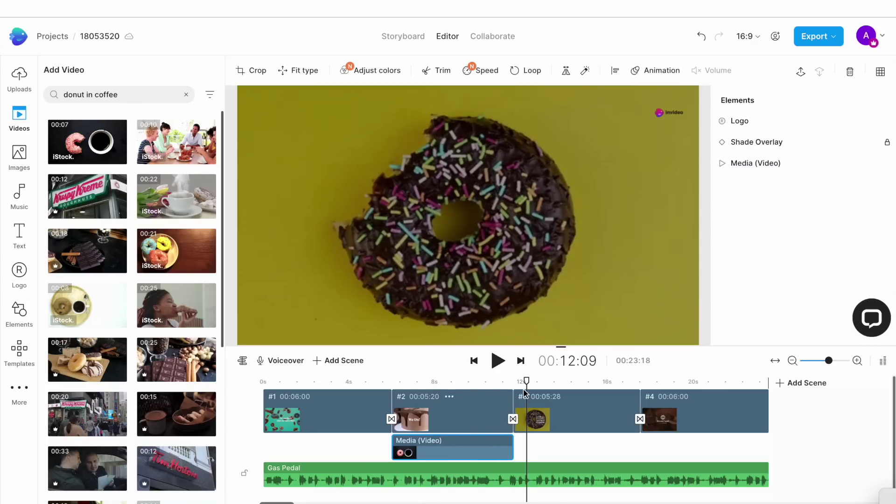
Delete scene 4 (GRAB A BOX TODAY) from the timeline
left_click(525, 392)
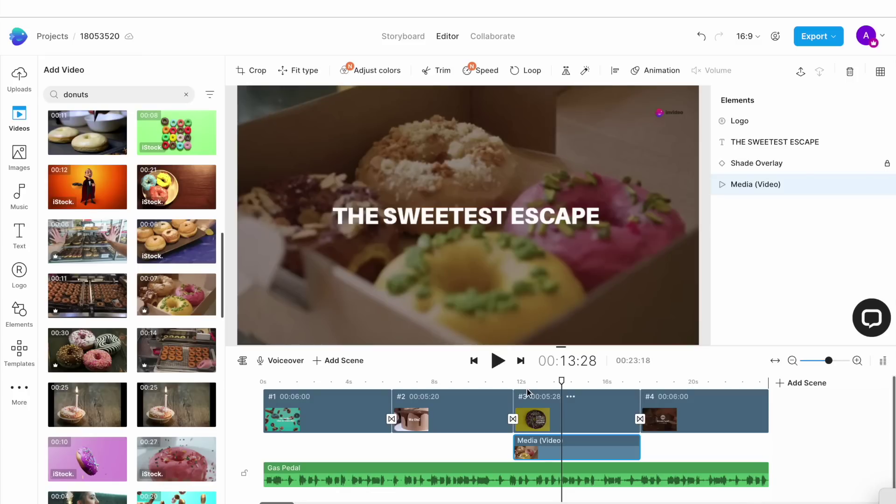
left_click(354, 362)
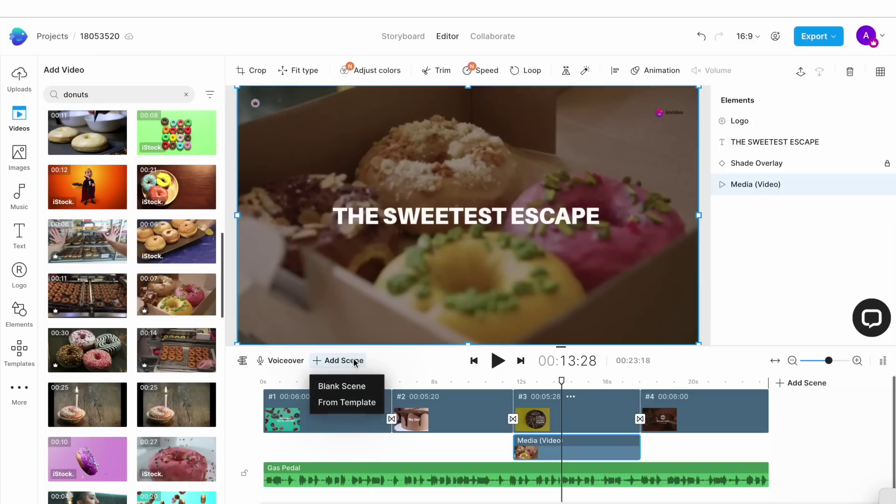
left_click(354, 406)
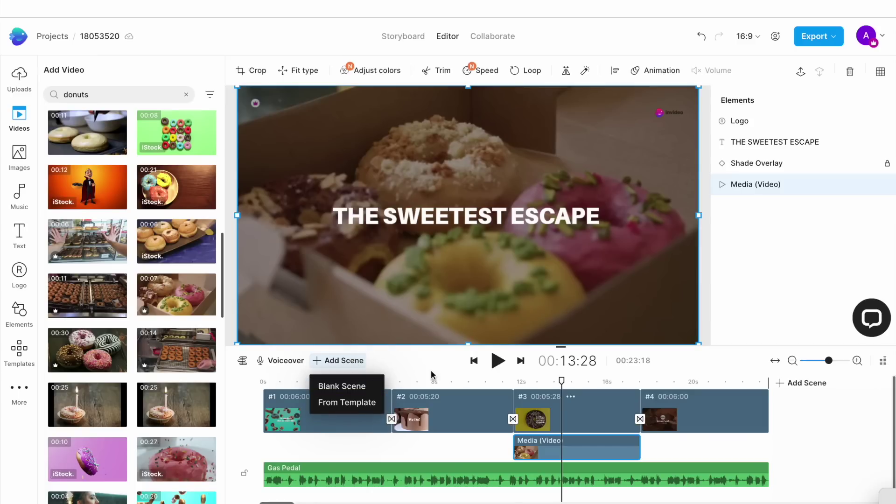
left_click(664, 379)
left_click(702, 400)
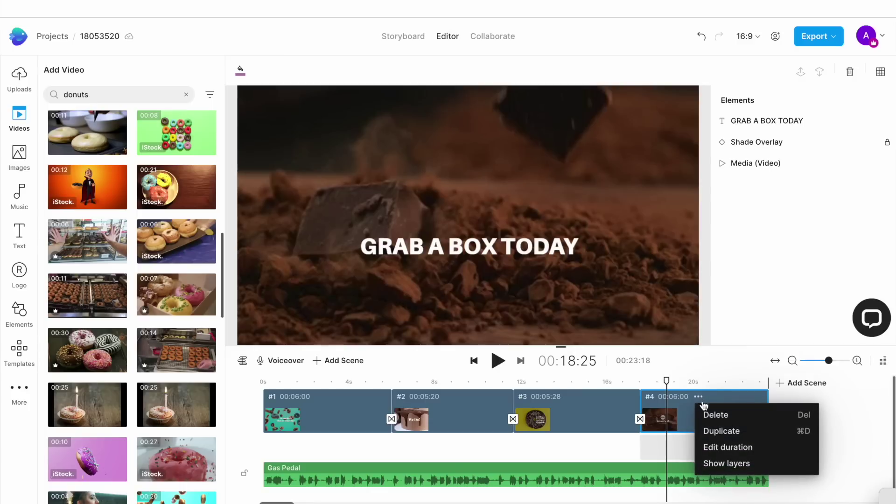
left_click(714, 415)
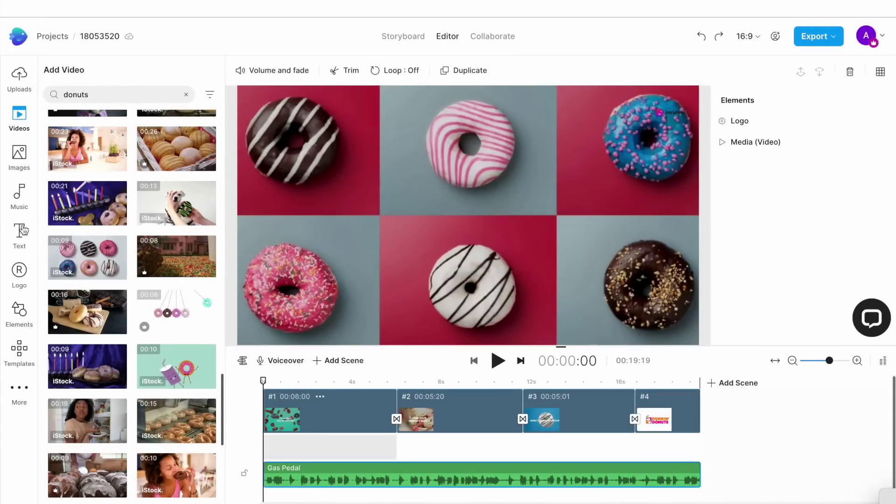
left_click(19, 198)
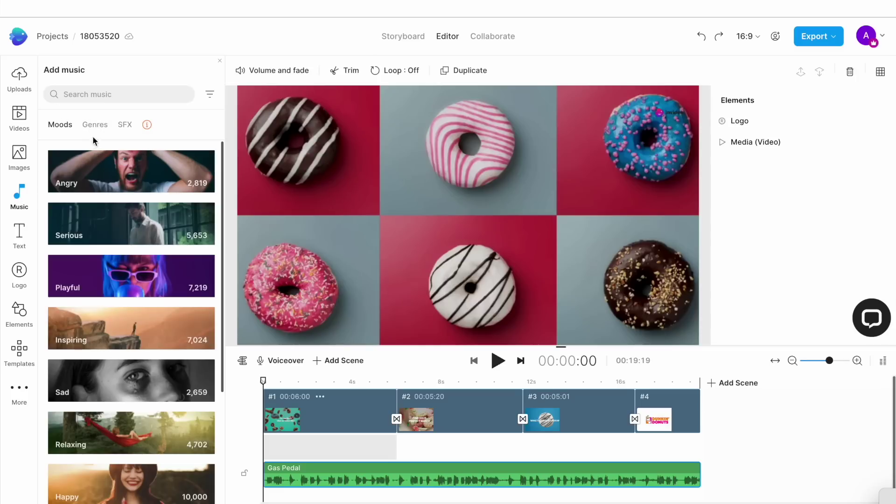
Filter the music to Playful and preview Coconut (abstract) and This Is My Jam - No Winds
left_click(103, 264)
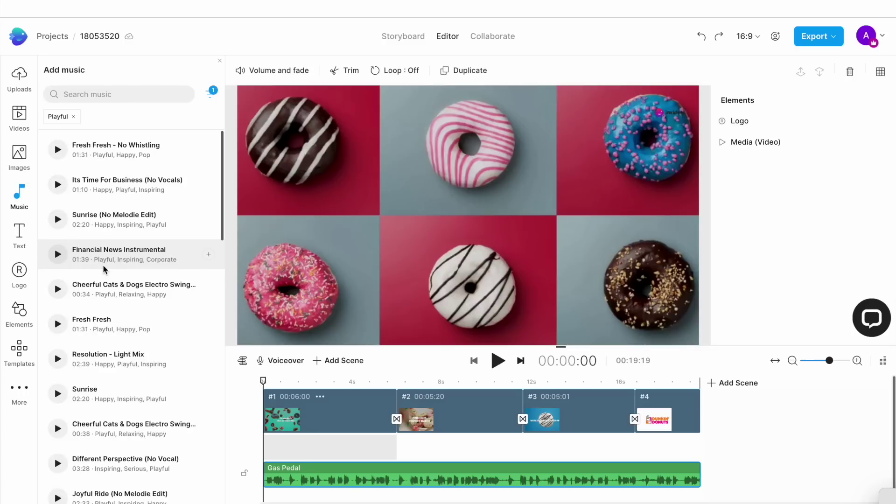
scroll(84, 350, "down", 10)
left_click(57, 428)
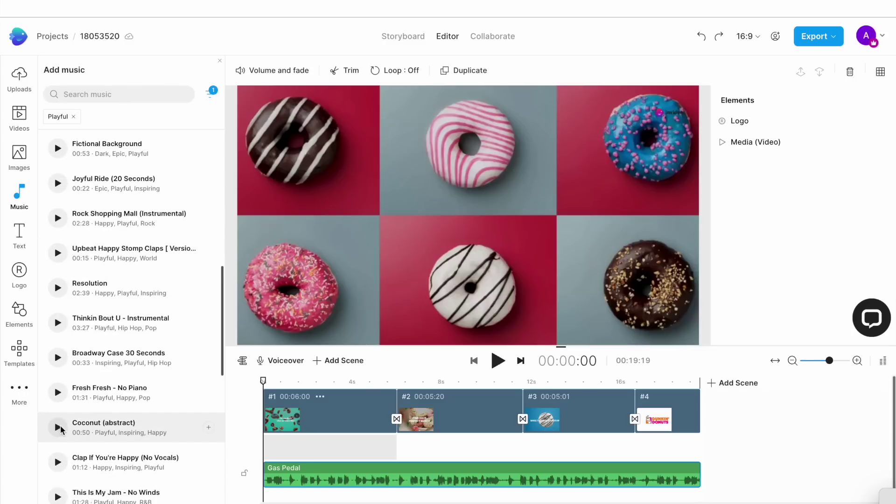
scroll(61, 434, "down", 1)
left_click(59, 456)
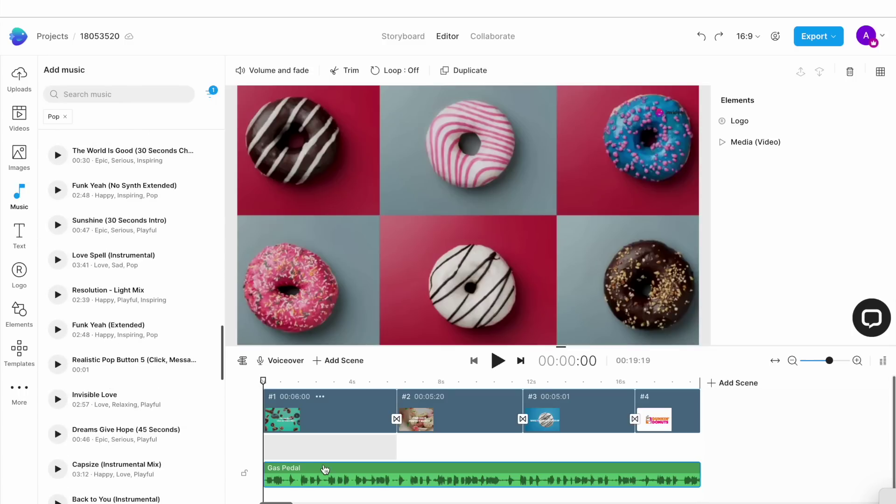
Delete the Gas Pedal music track and shorten scene 2 to 00:04:29
right_click(326, 468)
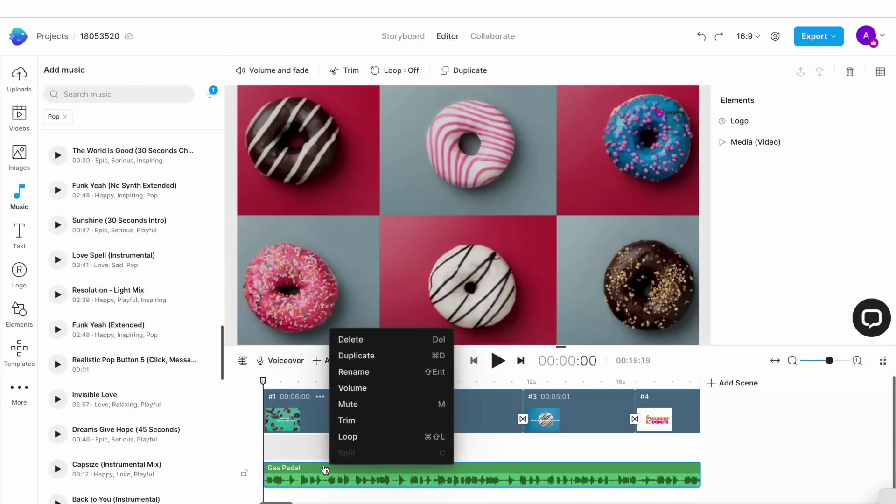
left_click(361, 341)
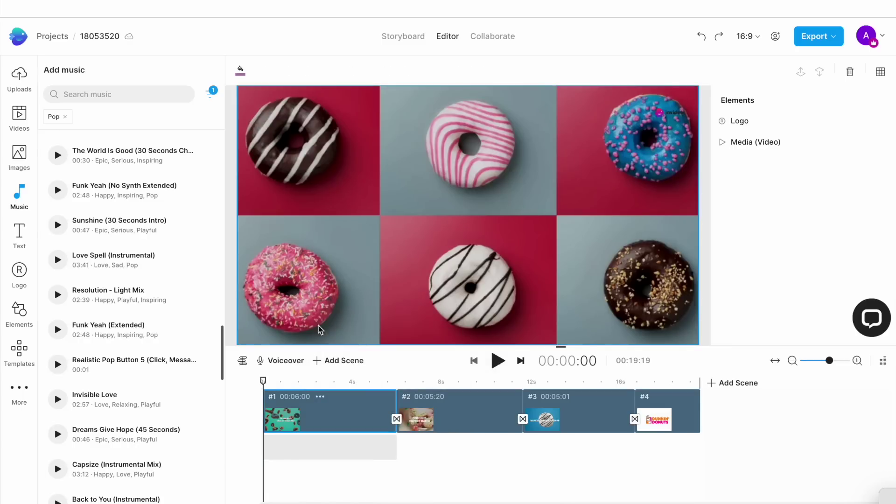
scroll(210, 332, "down", 10)
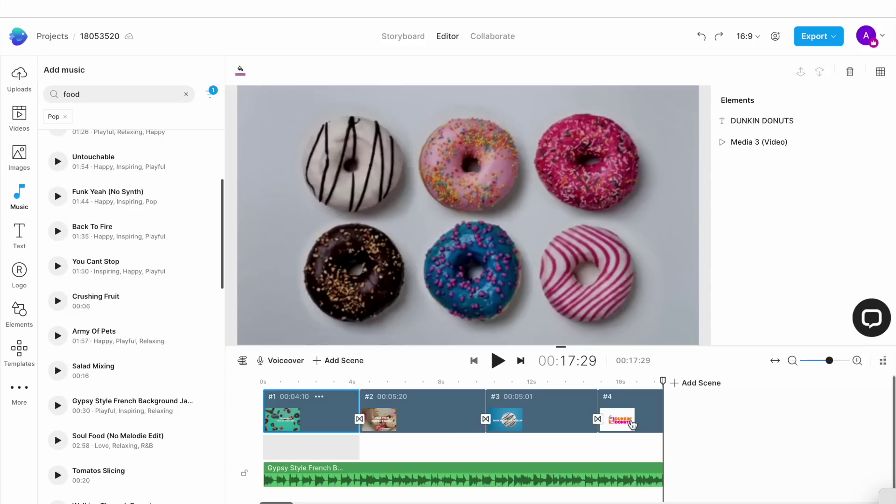
left_click_drag(485, 393, 466, 393)
Play the ad from about 8 seconds, return to scene 1, and select its invideo logo
left_click(457, 383)
key("space")
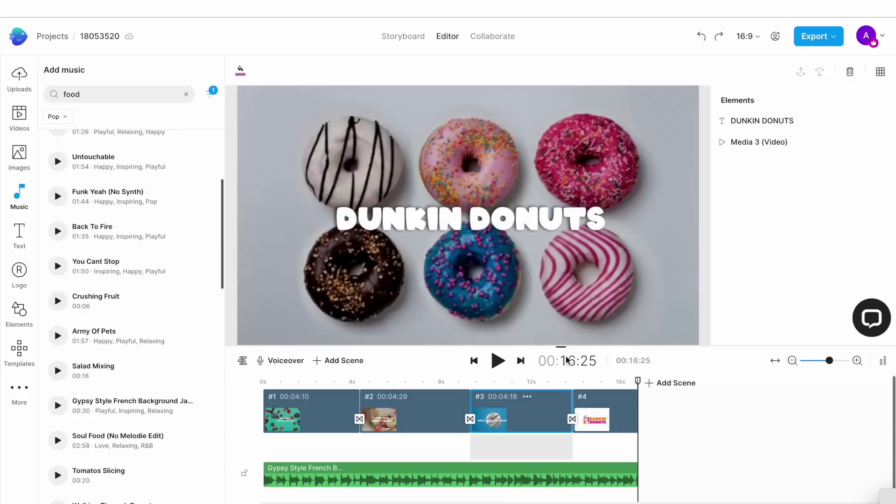
left_click(318, 391)
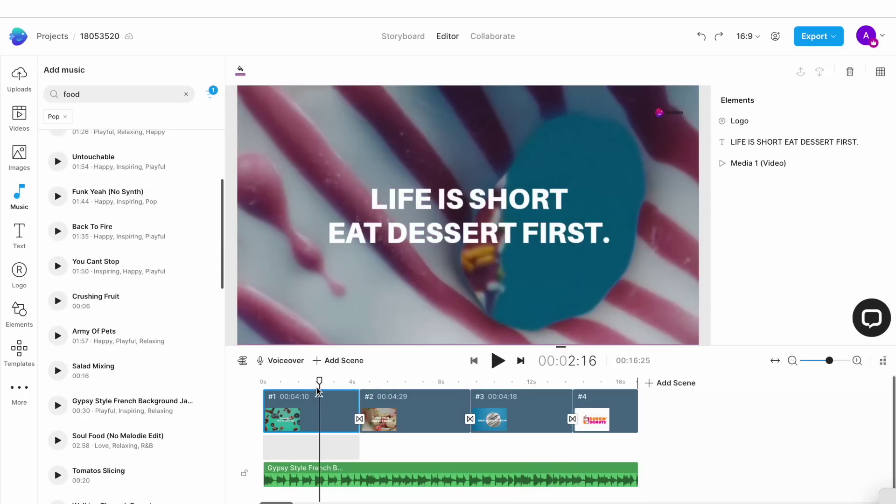
left_click(669, 113)
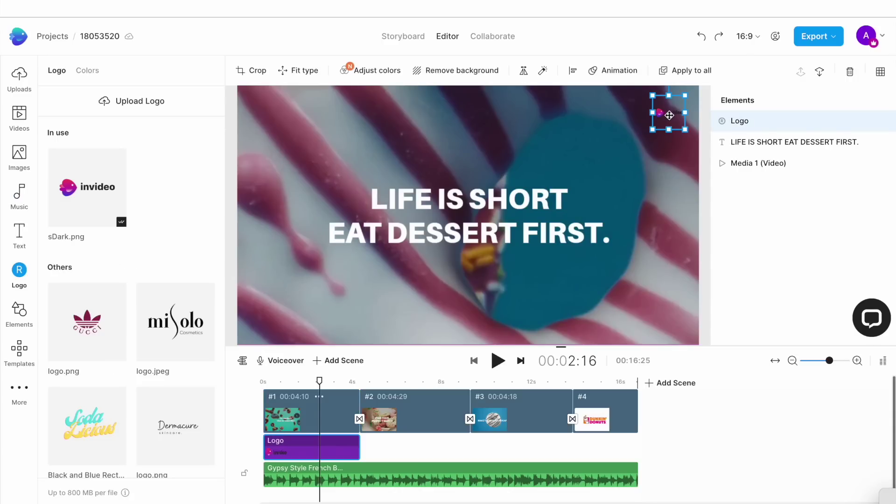
Upload DD.png as the logo, check it on scenes 2 and 1, and play the ad from the start
left_click(153, 109)
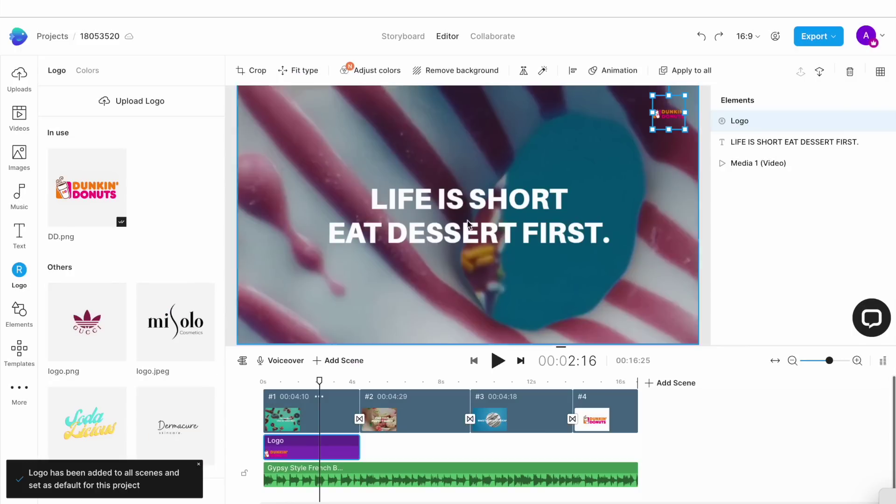
left_click(424, 381)
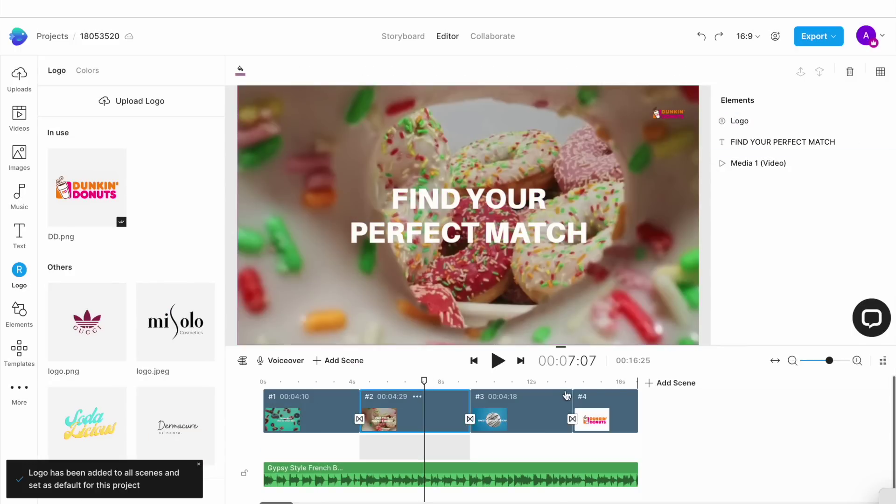
left_click(239, 382)
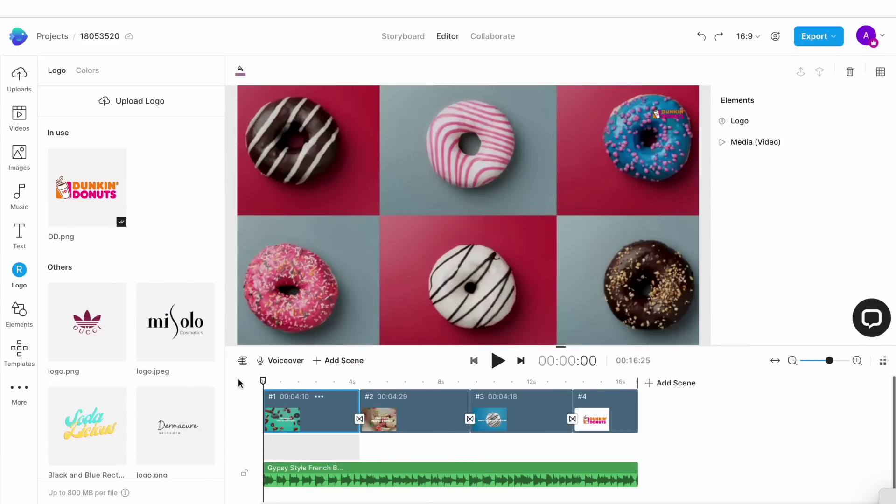
left_click(497, 361)
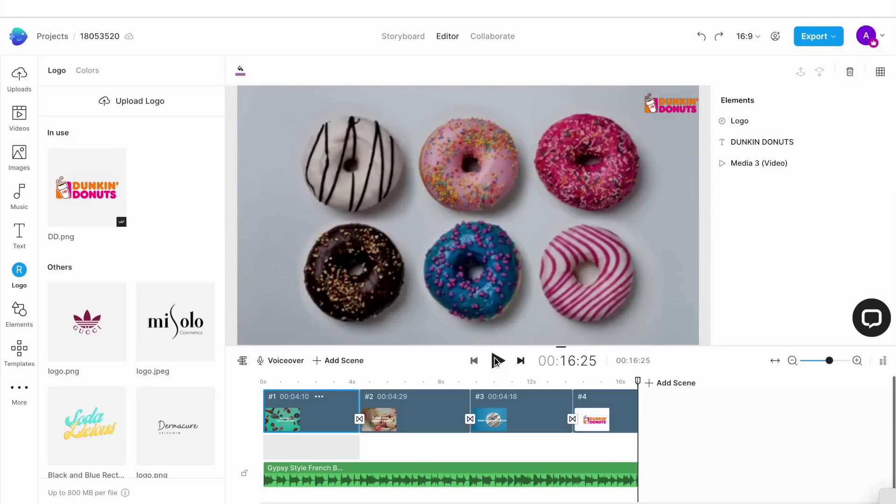
Bring up the export quality options for the 16:25 ad, with 1080p Full HD selected
left_click(819, 36)
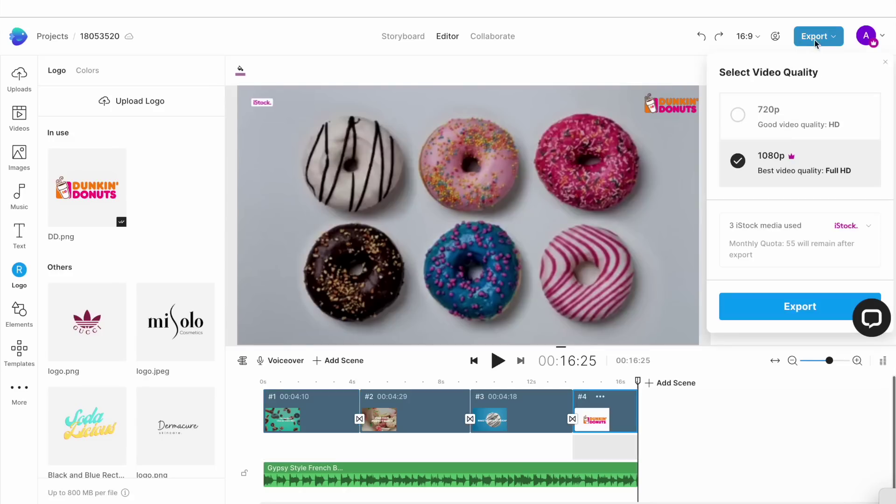
Export the ad in 1080p and open InVideo's 24x7 live support chat
left_click(777, 318)
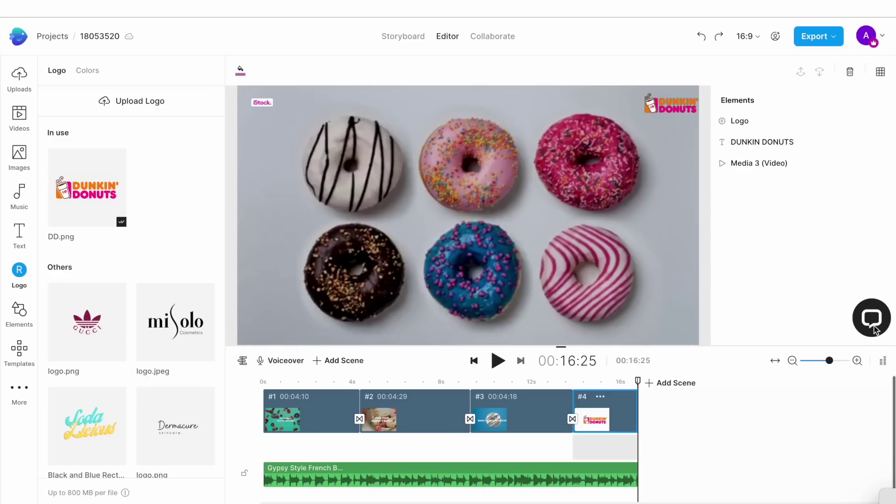
left_click(872, 324)
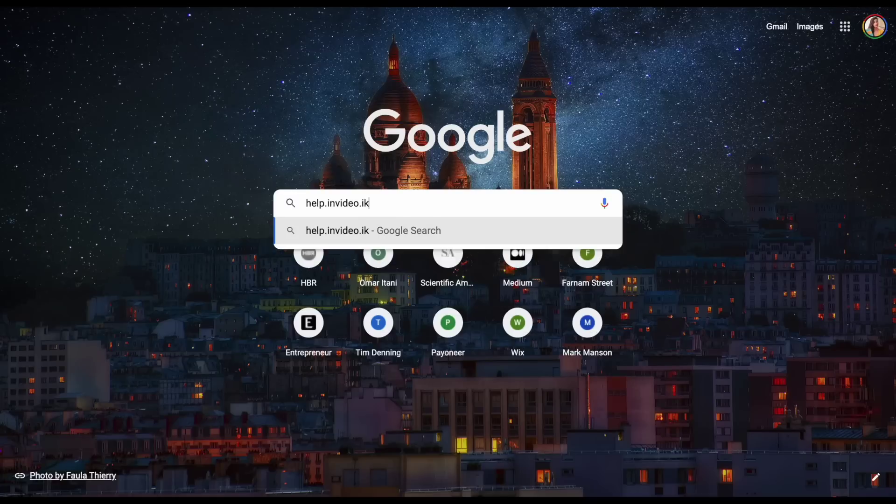
Go to help.invideo.io and open the InVideo FAQ help center suggestion
type("o.io")
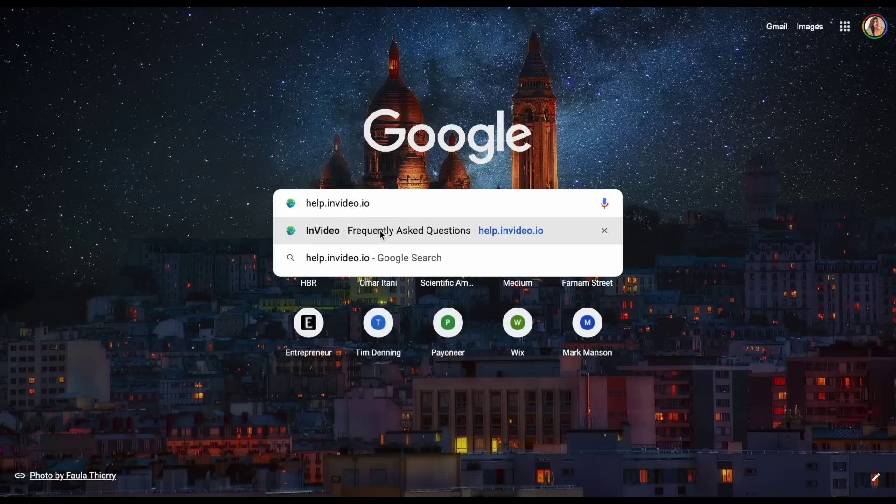
left_click(381, 234)
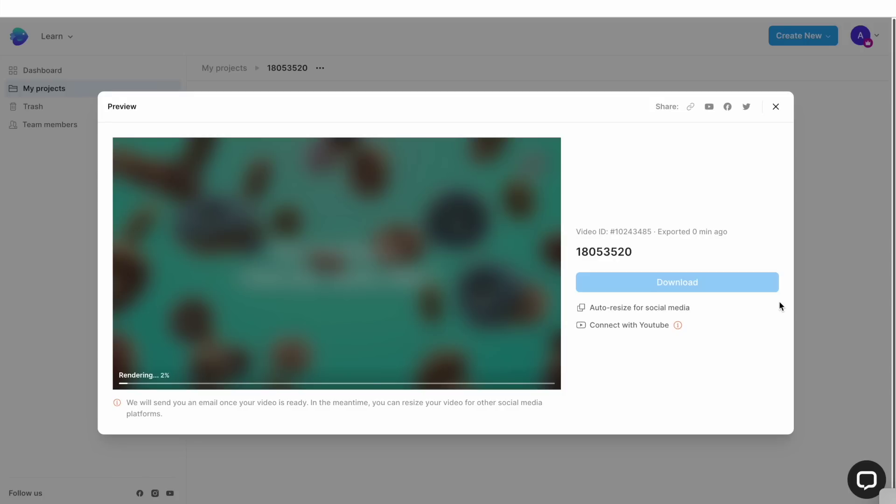
Show the Auto-resize for social media dimension options from the Preview dialog
left_click(665, 309)
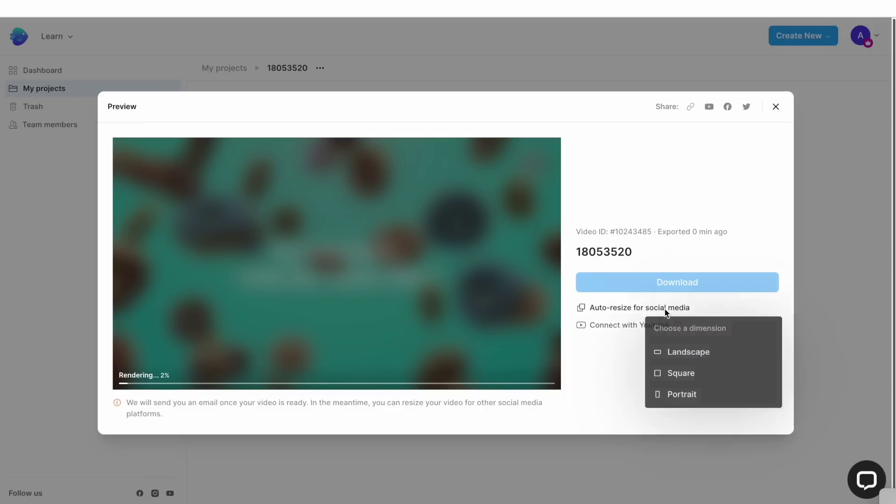
Resize the ad to Square and widen the 'LIFE IS SHORT EAT DESSERT FIRST.' caption to size 81
left_click(681, 373)
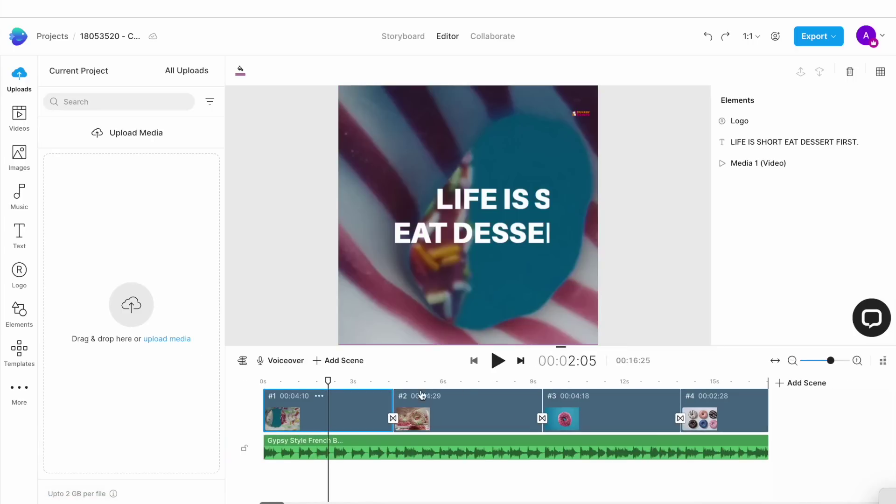
left_click(497, 187)
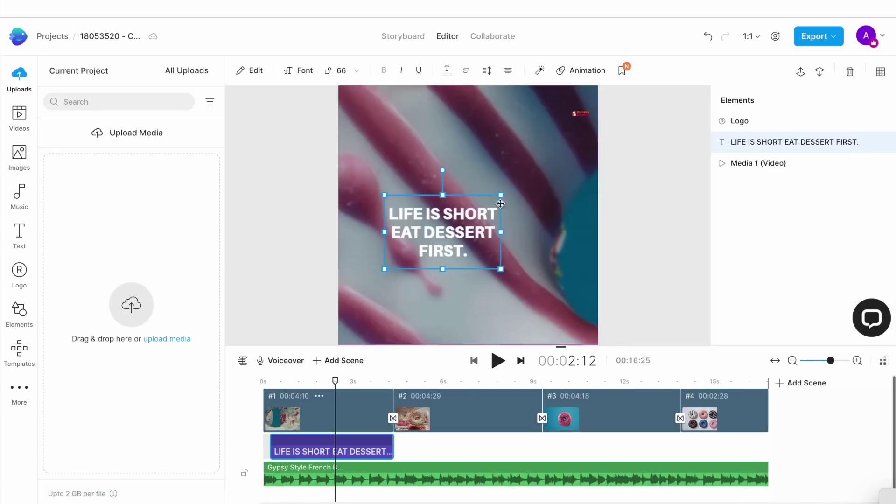
left_click_drag(500, 232, 591, 235)
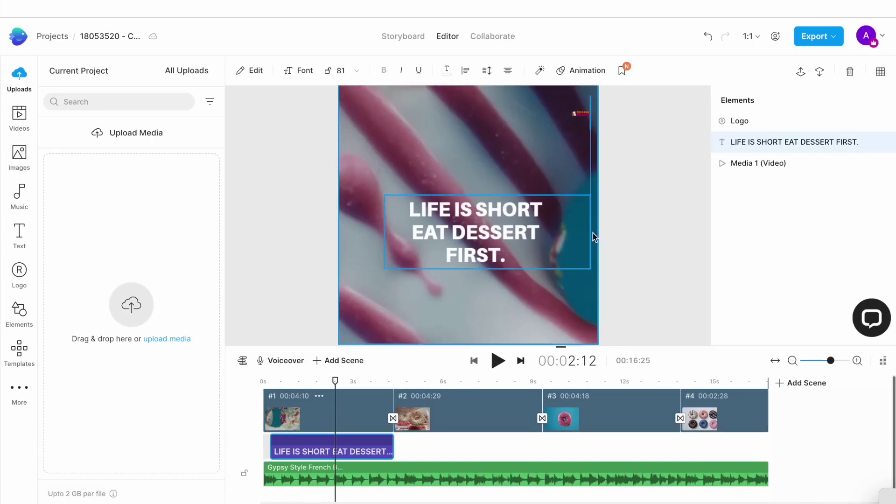